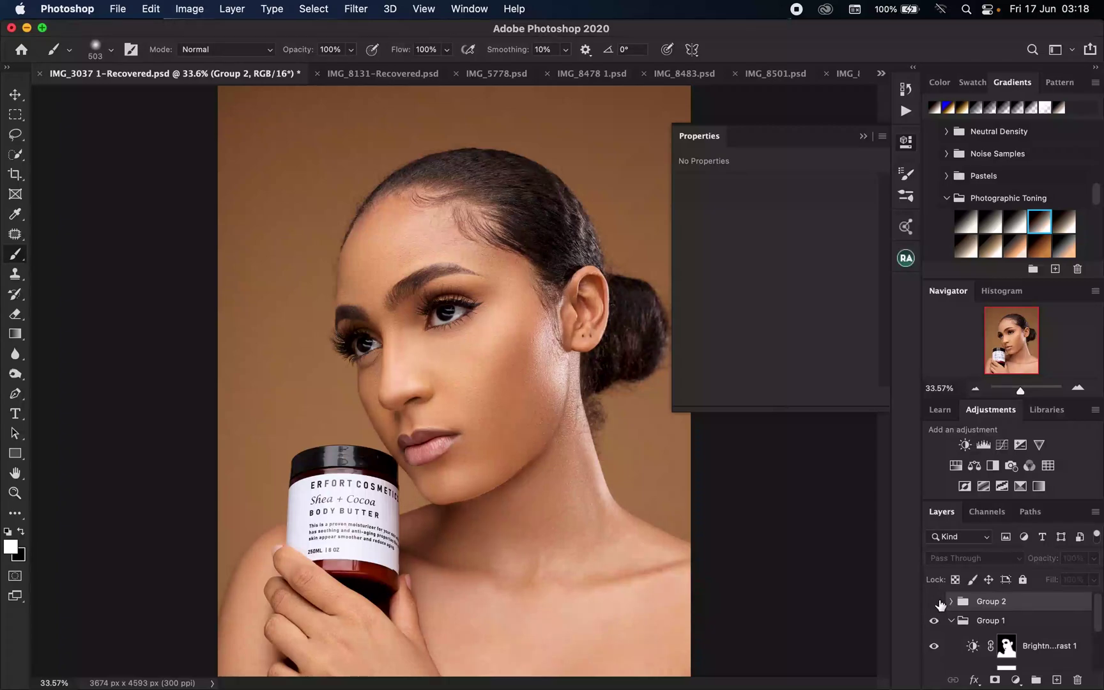
Show and then hide Group 2 to compare the skin with and without its adjustments.
{"action": "left_click", "coordinate": [934, 601]}
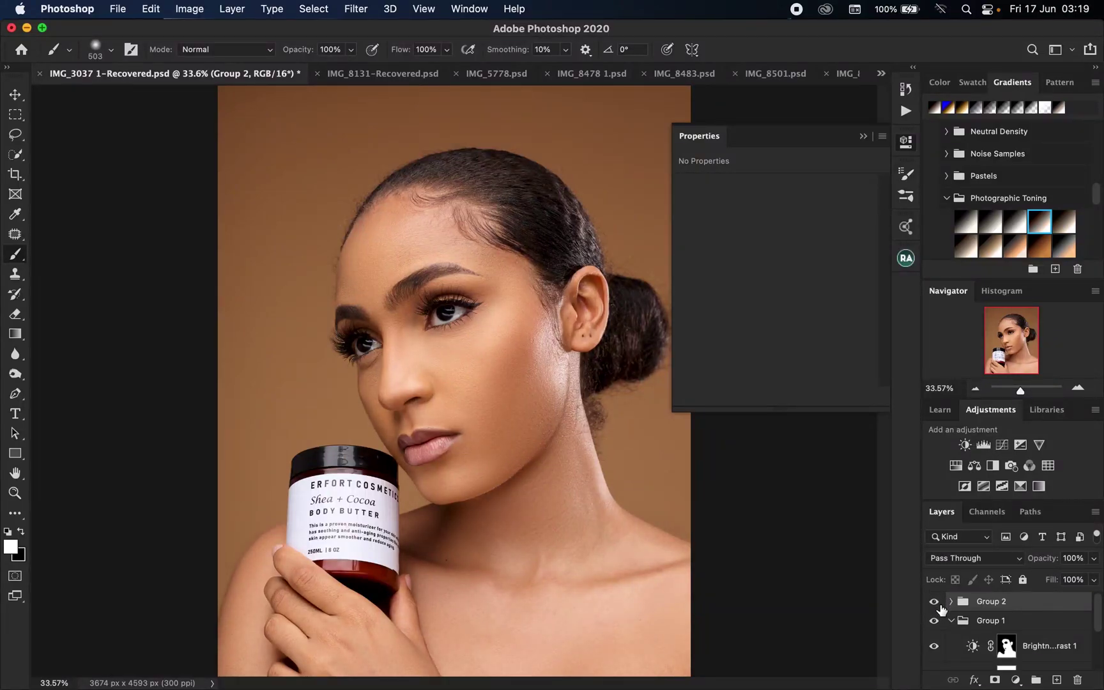
{"action": "left_click", "coordinate": [937, 601]}
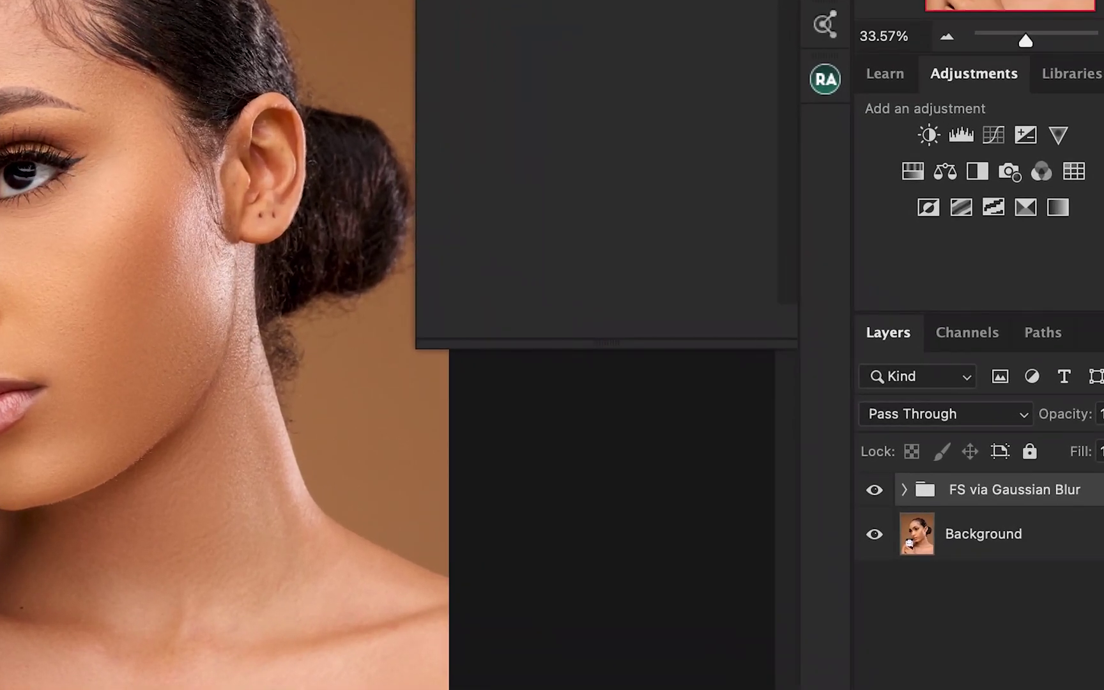
Add a Hue/Saturation layer that lowers the Reds saturation to -10.
{"action": "left_click", "coordinate": [1015, 680]}
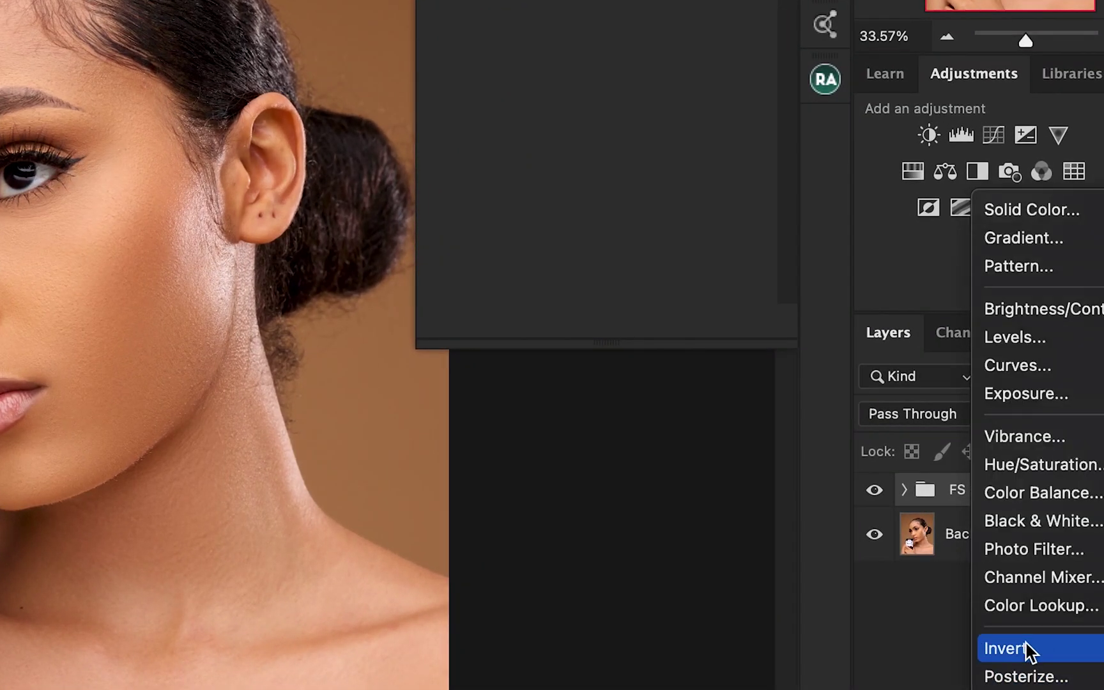
{"action": "left_click", "coordinate": [1053, 474]}
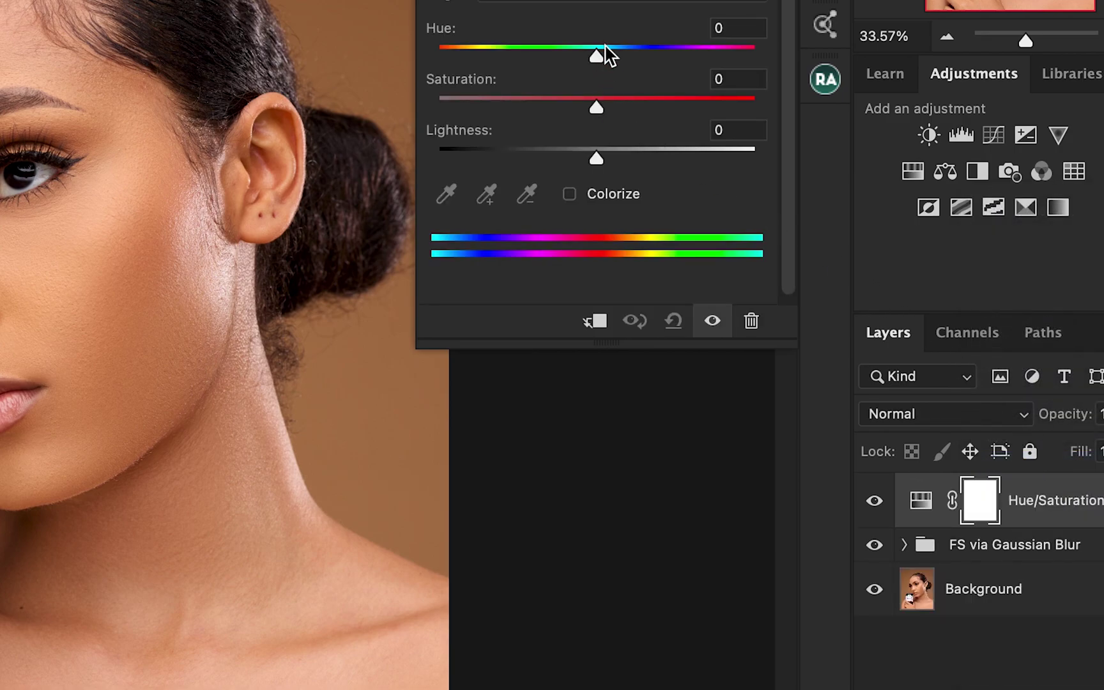
{"action": "left_click", "coordinate": [591, 3]}
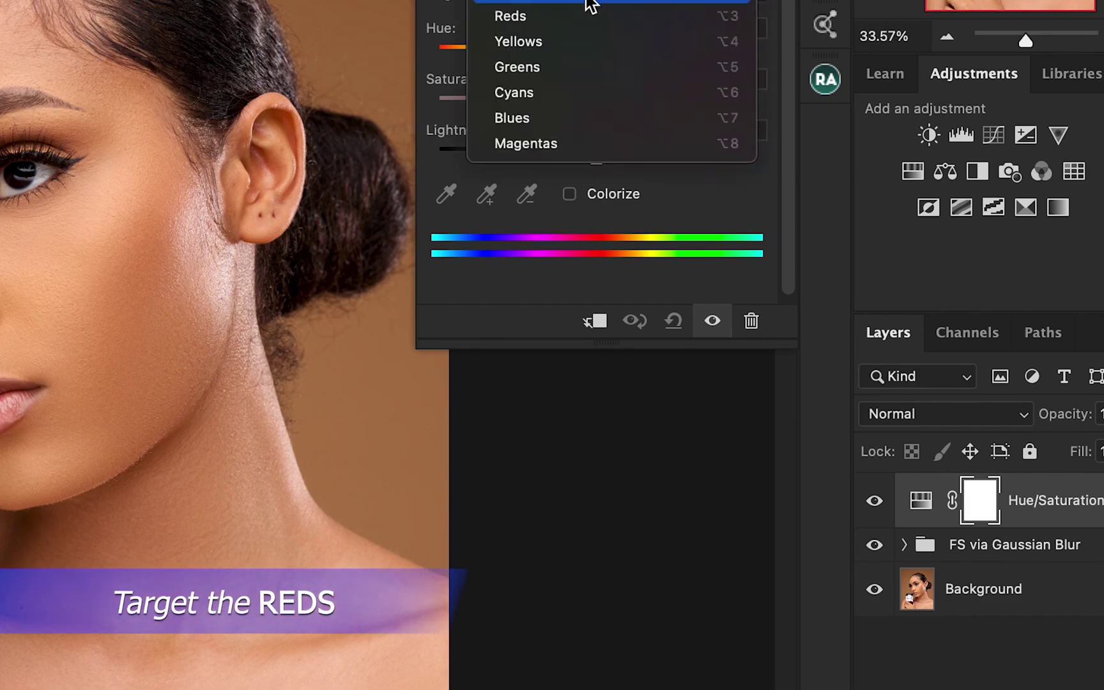
{"action": "left_click", "coordinate": [577, 18]}
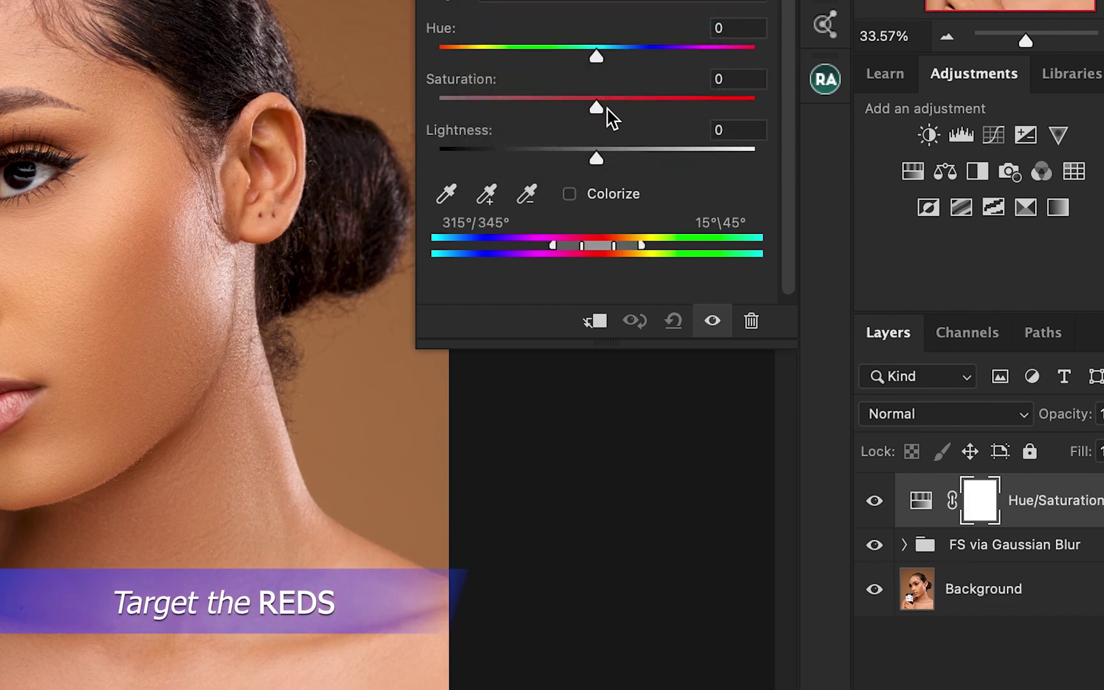
{"action": "left_click_drag", "start_coordinate": [594, 104], "coordinate": [579, 103]}
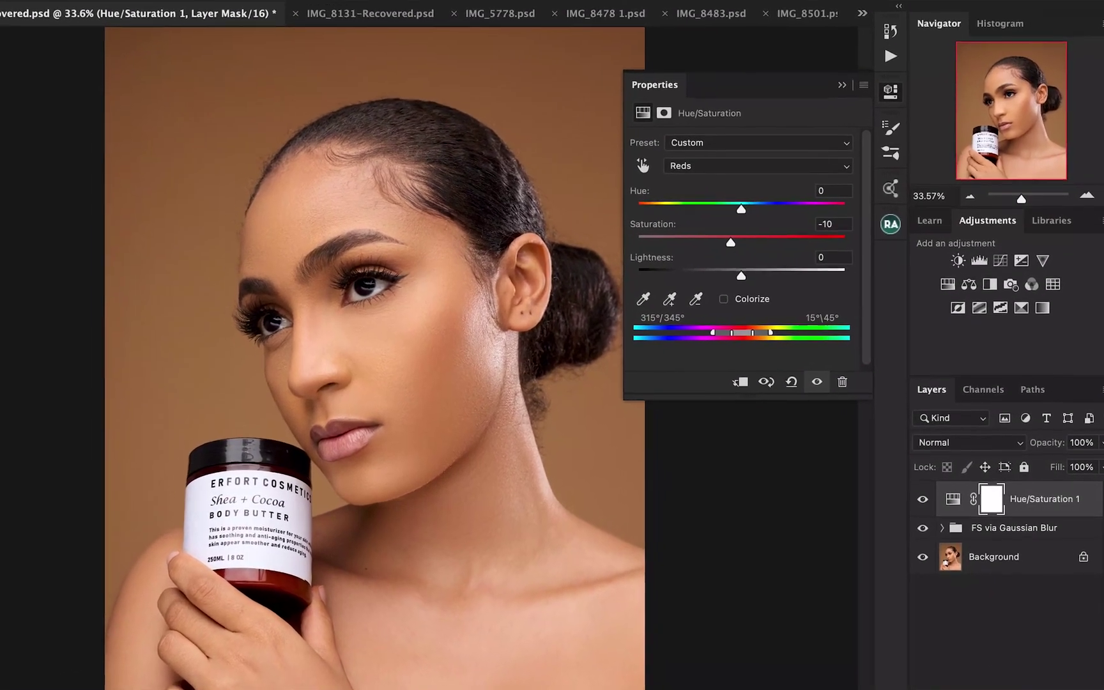
{"action": "left_click", "coordinate": [1016, 679]}
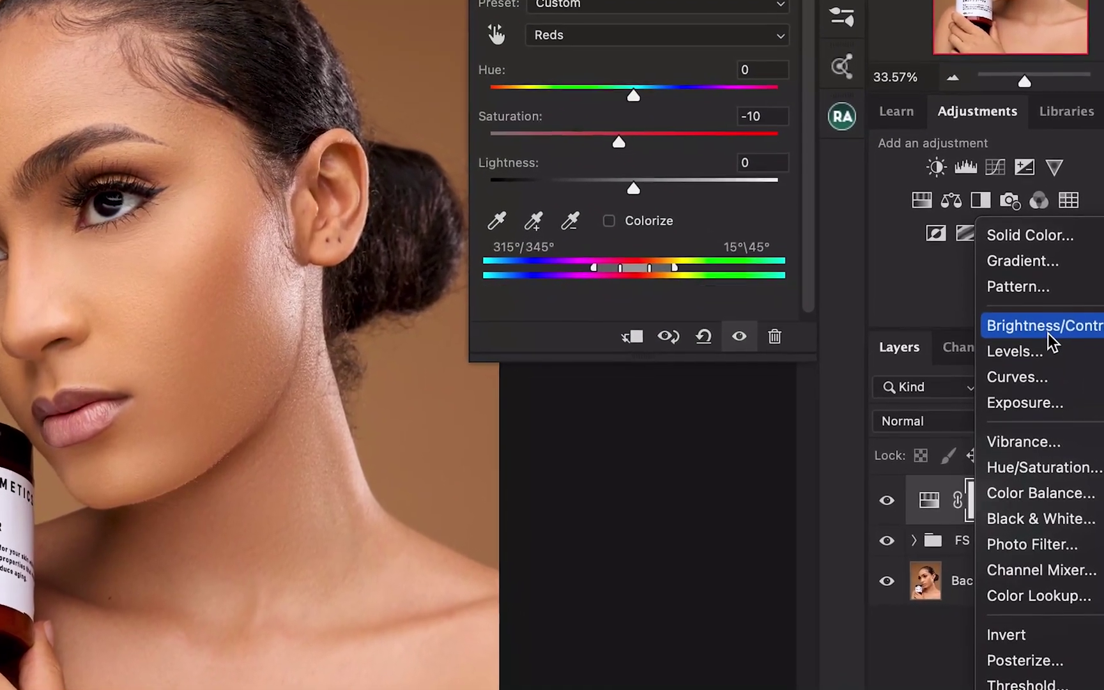
Add a Brightness/Contrast layer with Contrast -6 and invert its mask to black.
{"action": "left_click", "coordinate": [1048, 333]}
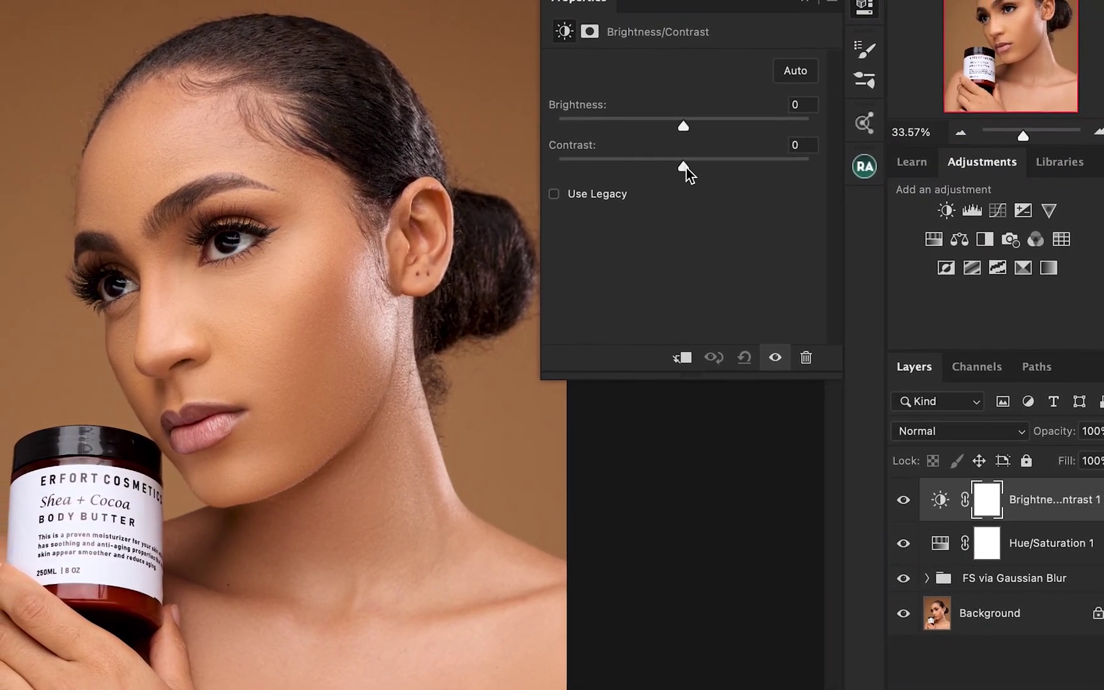
{"action": "mouse_move", "coordinate": [681, 164]}
{"action": "left_mouse_down"}
{"action": "mouse_move", "coordinate": [672, 163]}
{"action": "mouse_move", "coordinate": [682, 182]}
{"action": "left_mouse_up"}
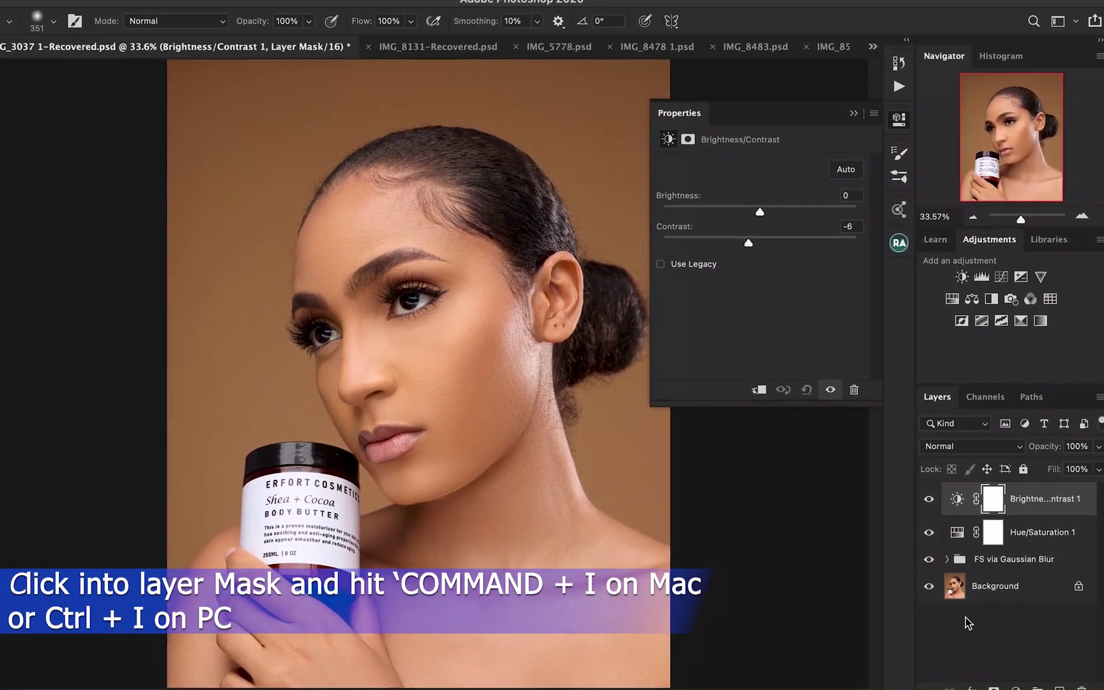
{"action": "key", "text": "super+i"}
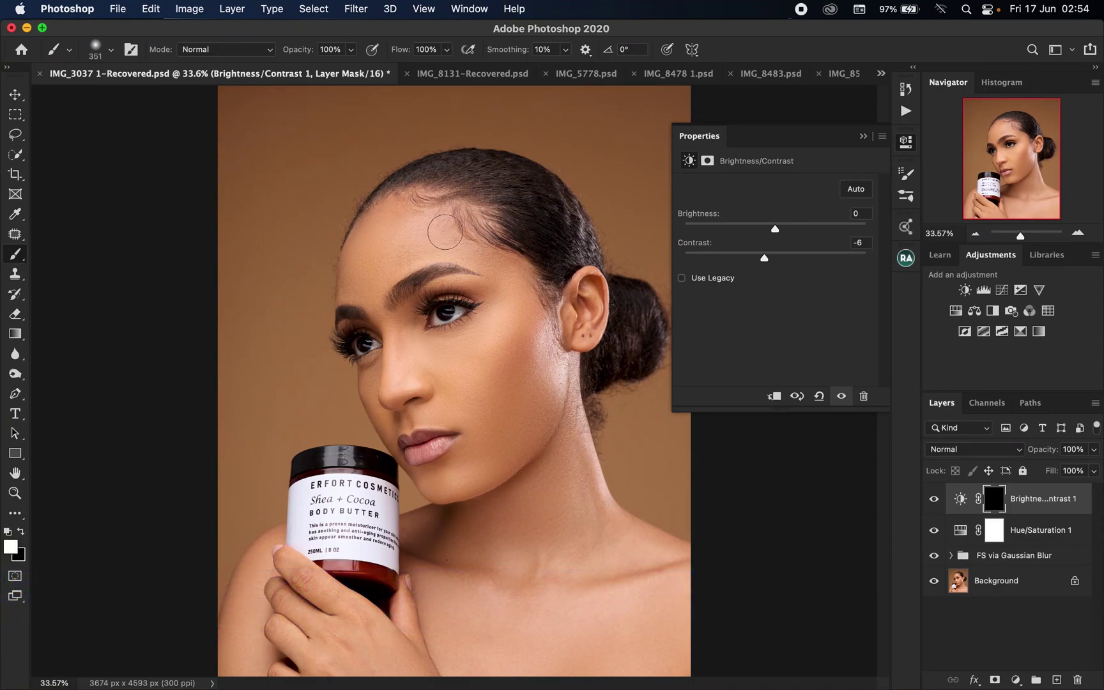
Paint white into the Brightness/Contrast mask over the face, neck, shoulders and hand.
{"action": "left_click_drag", "start_coordinate": [402, 235], "coordinate": [421, 235]}
{"action": "left_click_drag", "start_coordinate": [504, 422], "coordinate": [587, 307]}
{"action": "left_click_drag", "start_coordinate": [505, 401], "coordinate": [536, 401]}
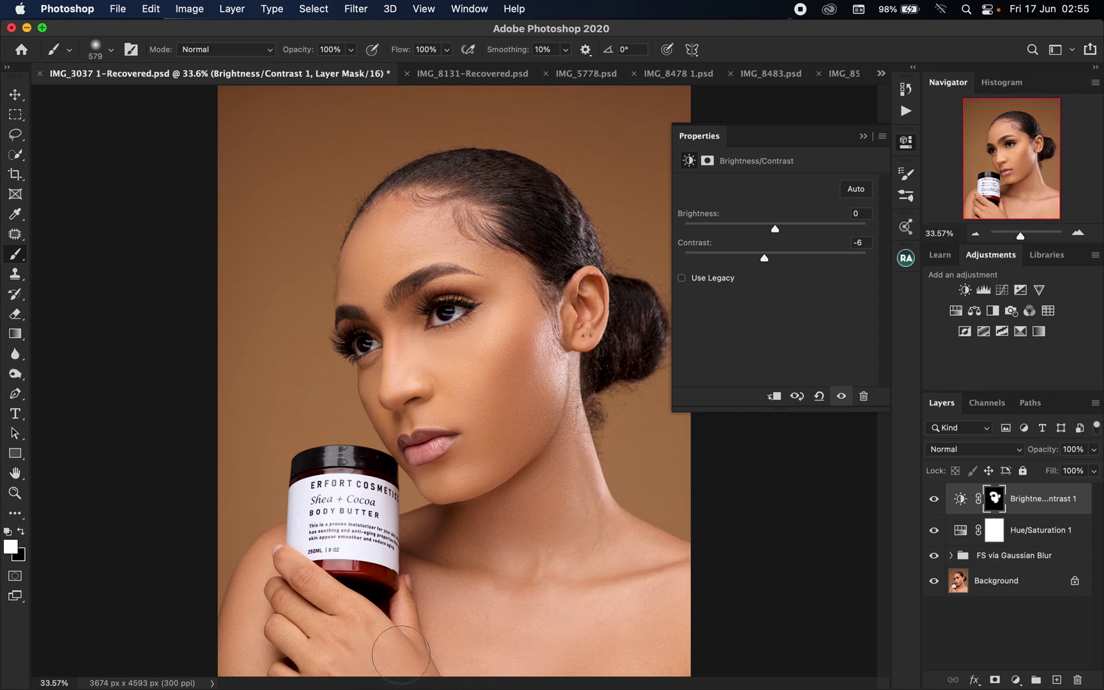
{"action": "left_click_drag", "start_coordinate": [271, 590], "coordinate": [252, 591]}
View the mask as a red overlay and paint in the missed skin beside the nose.
{"action": "key", "text": "backslash"}
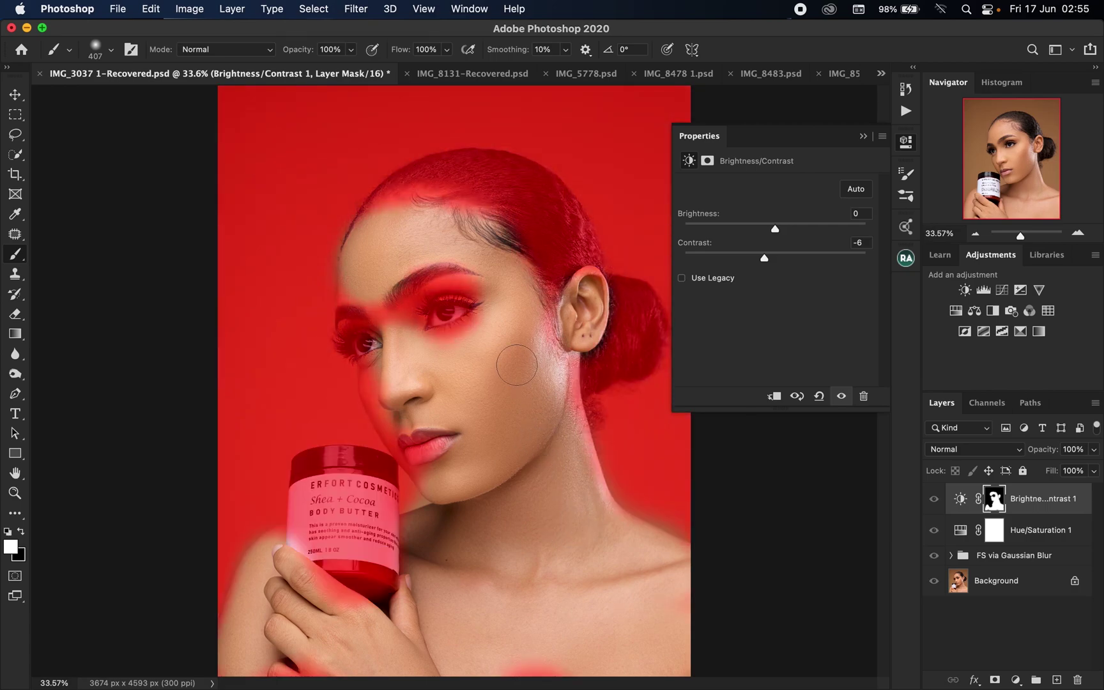
{"action": "left_click_drag", "start_coordinate": [460, 327], "coordinate": [441, 331]}
{"action": "left_click_drag", "start_coordinate": [396, 314], "coordinate": [373, 291]}
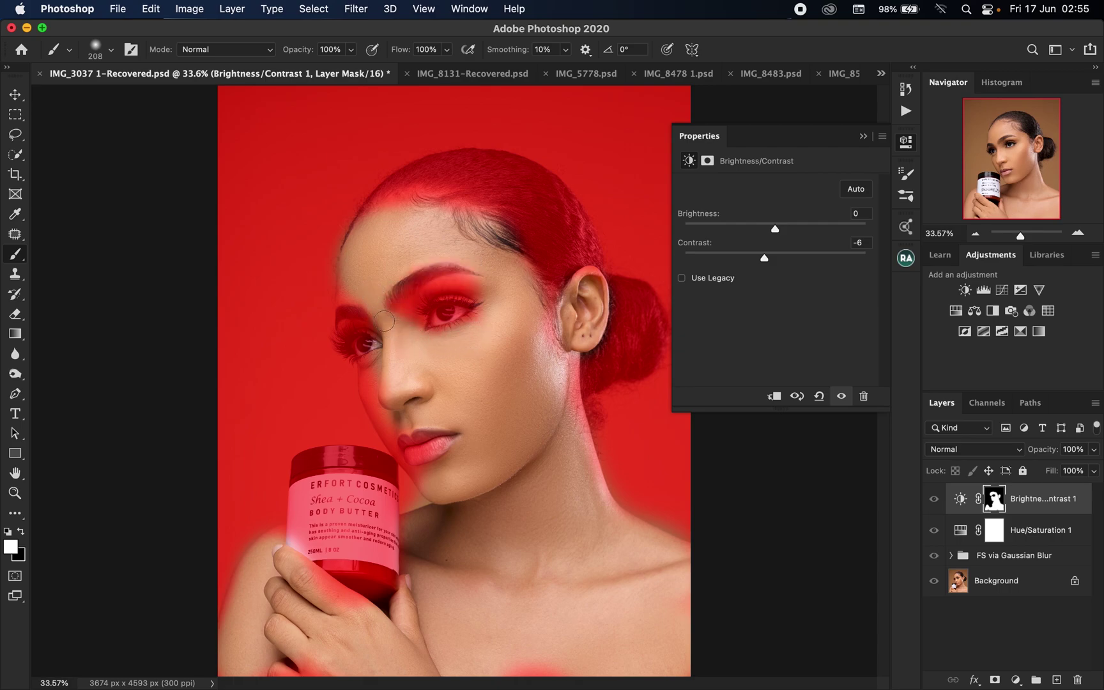
{"action": "left_click_drag", "start_coordinate": [379, 397], "coordinate": [392, 428]}
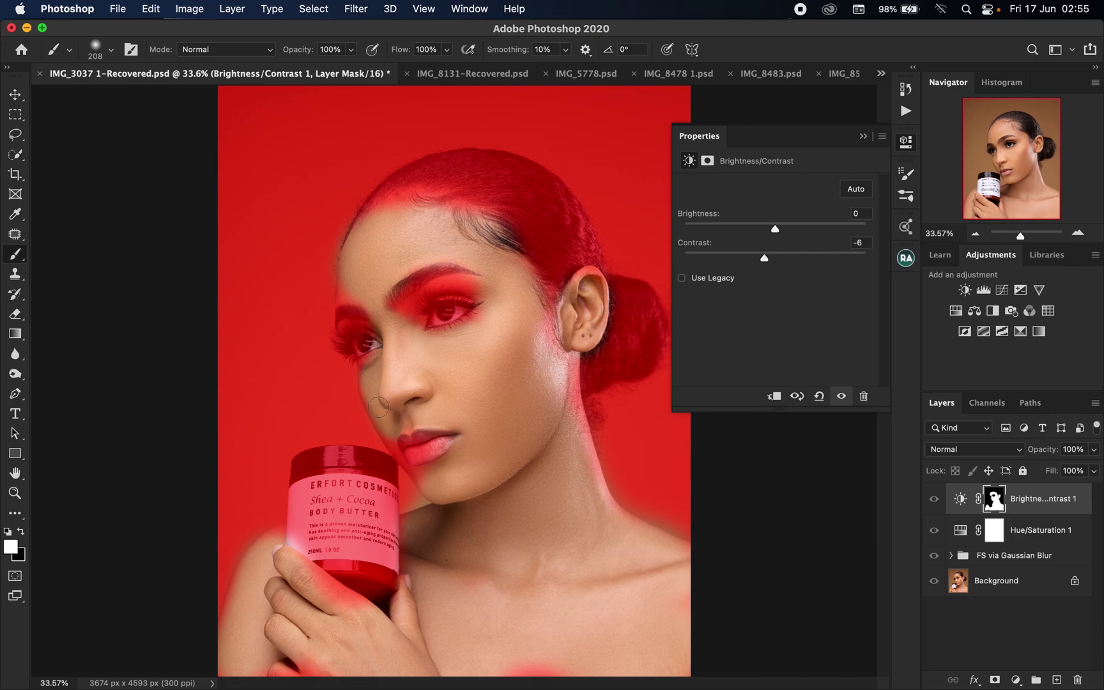
Paint in the missed skin at the bottom of the hand and also select Hue/Saturation 1.
{"action": "left_click_drag", "start_coordinate": [435, 469], "coordinate": [420, 474]}
{"action": "left_click_drag", "start_coordinate": [519, 630], "coordinate": [566, 629]}
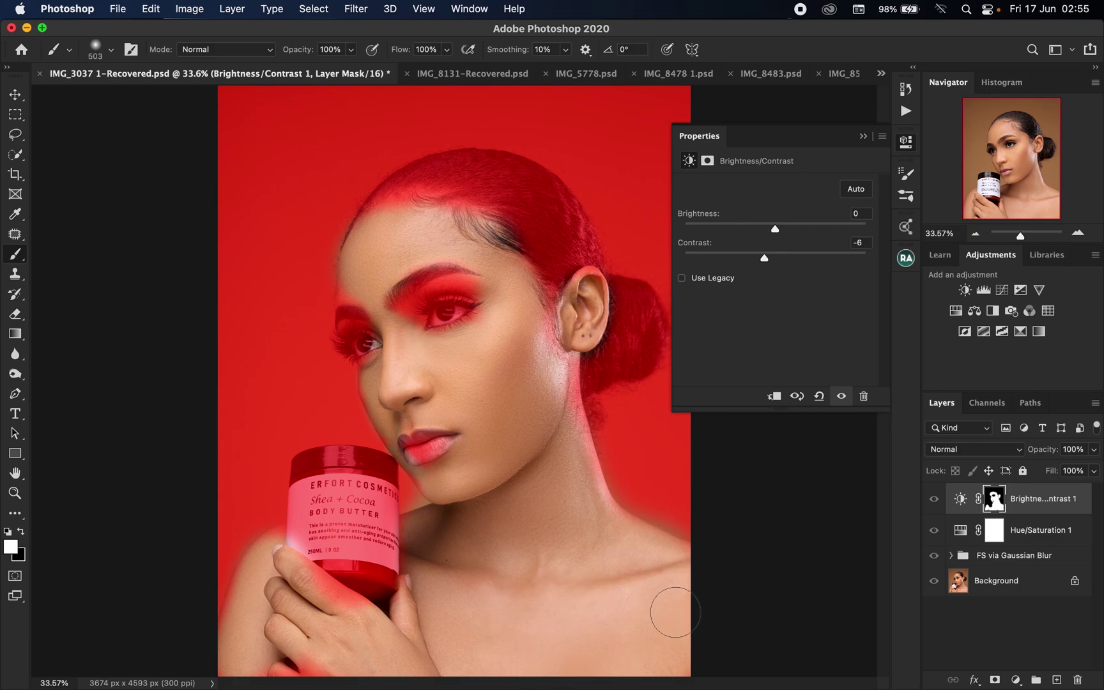
{"action": "mouse_move", "coordinate": [385, 656]}
{"action": "left_mouse_down"}
{"action": "mouse_move", "coordinate": [304, 659]}
{"action": "mouse_move", "coordinate": [312, 621]}
{"action": "mouse_move", "coordinate": [374, 634]}
{"action": "mouse_move", "coordinate": [309, 607]}
{"action": "mouse_move", "coordinate": [320, 606]}
{"action": "mouse_move", "coordinate": [303, 594]}
{"action": "left_mouse_up"}
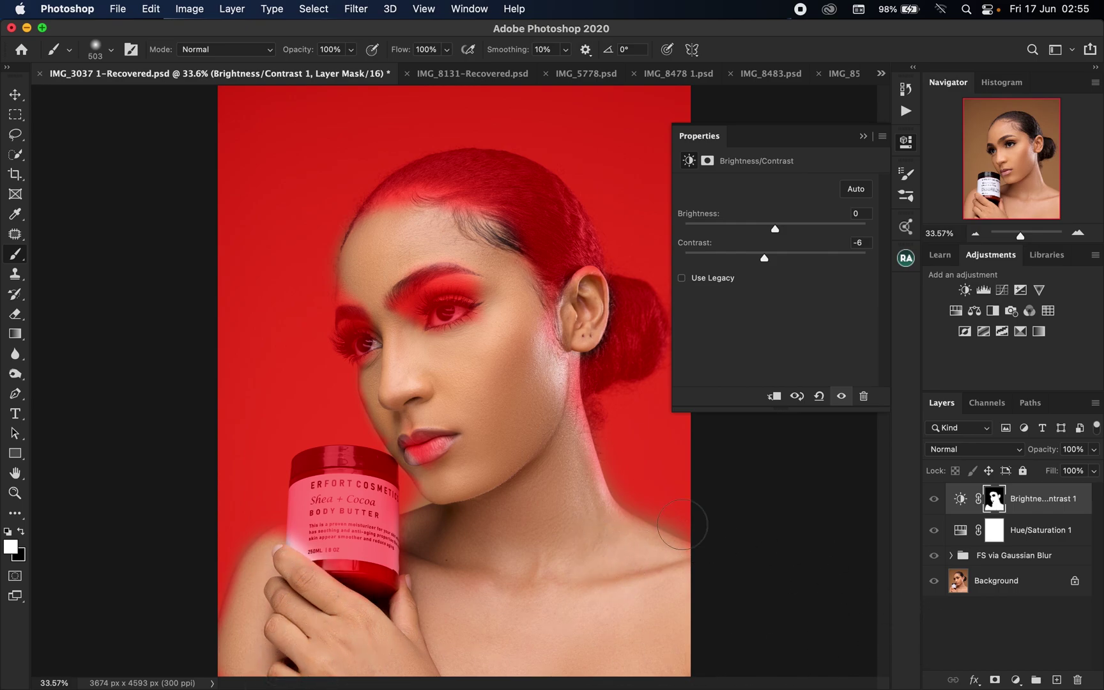
{"action": "left_click", "coordinate": [1036, 533]}
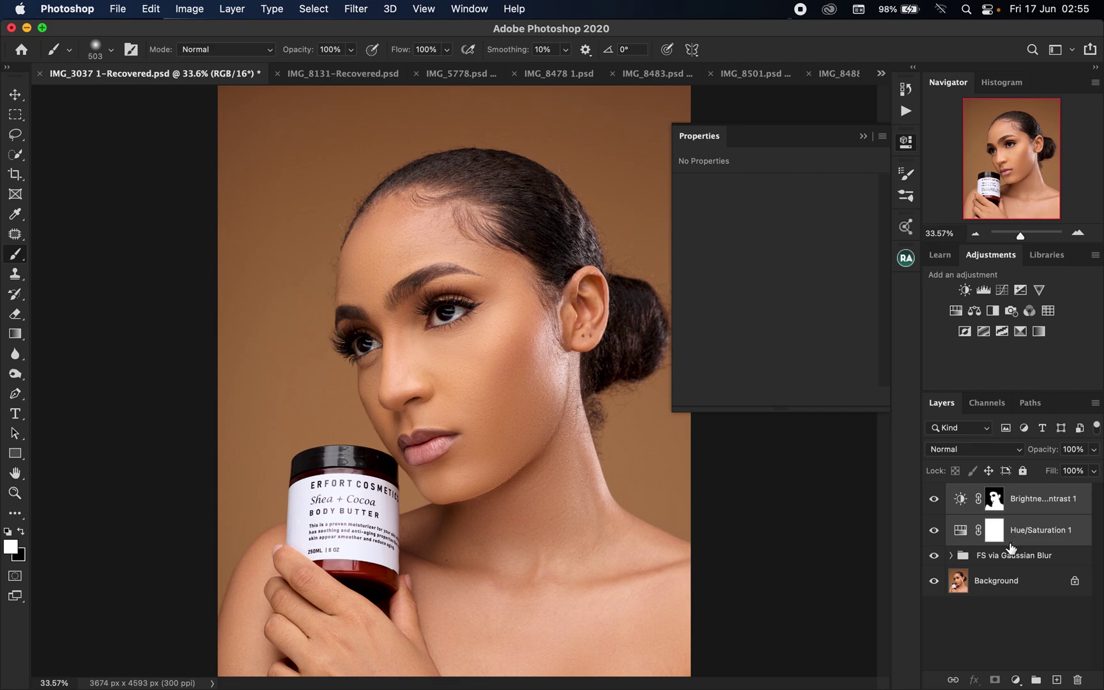
Group Hue/Saturation 1 and Brightness/Contrast 1 into Group 1 with Cmd+G.
{"action": "key", "text": "super+g"}
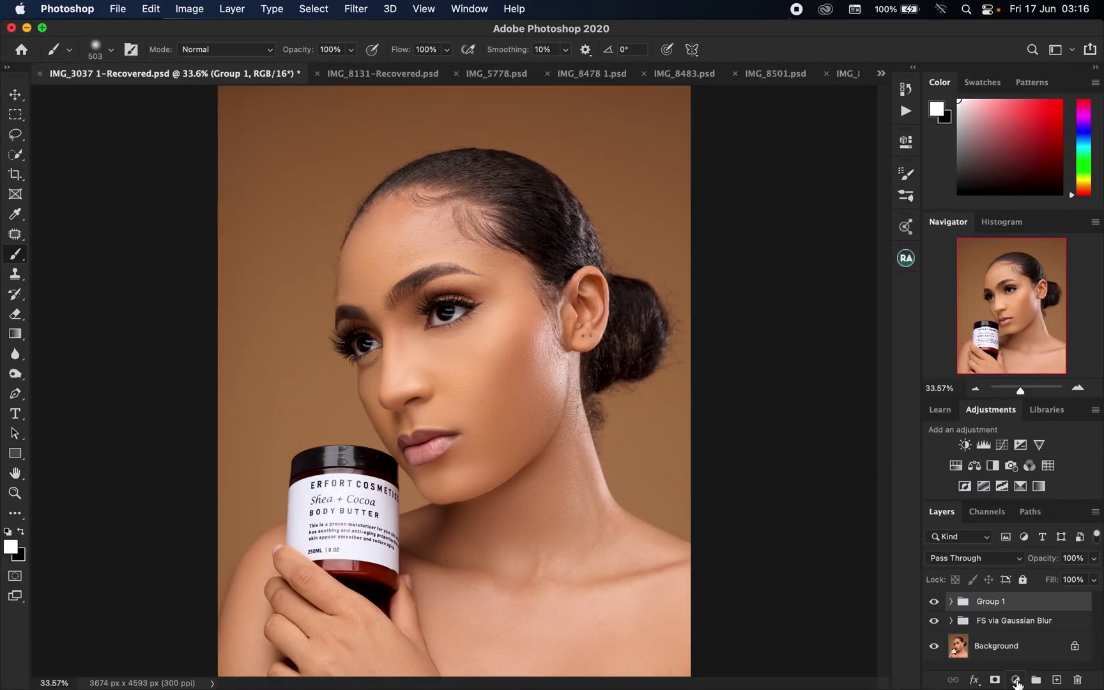
Add a Gradient Map layer and browse its Basics and Blues gradient presets.
{"action": "left_click", "coordinate": [1015, 681]}
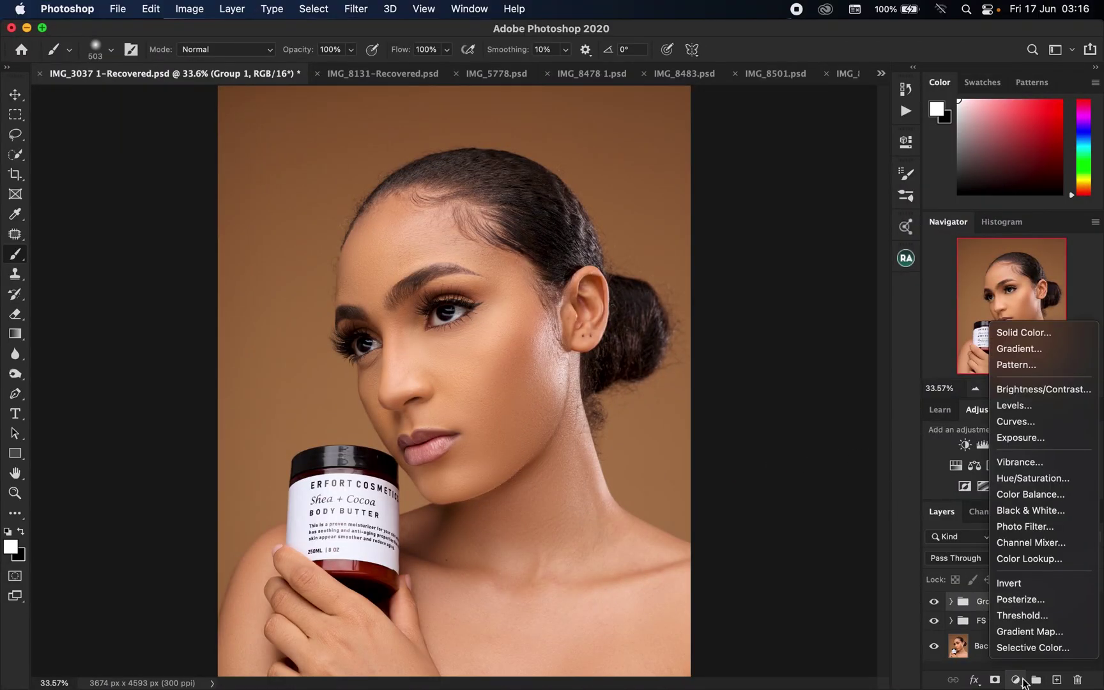
{"action": "left_click", "coordinate": [1044, 632]}
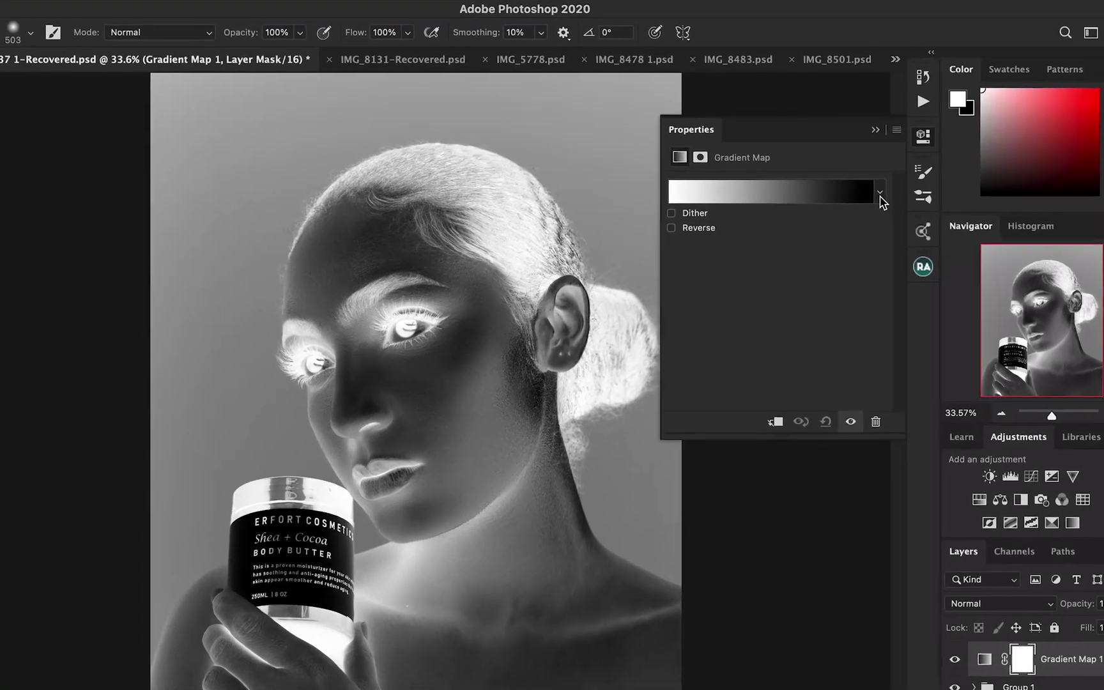
{"action": "left_click", "coordinate": [866, 192]}
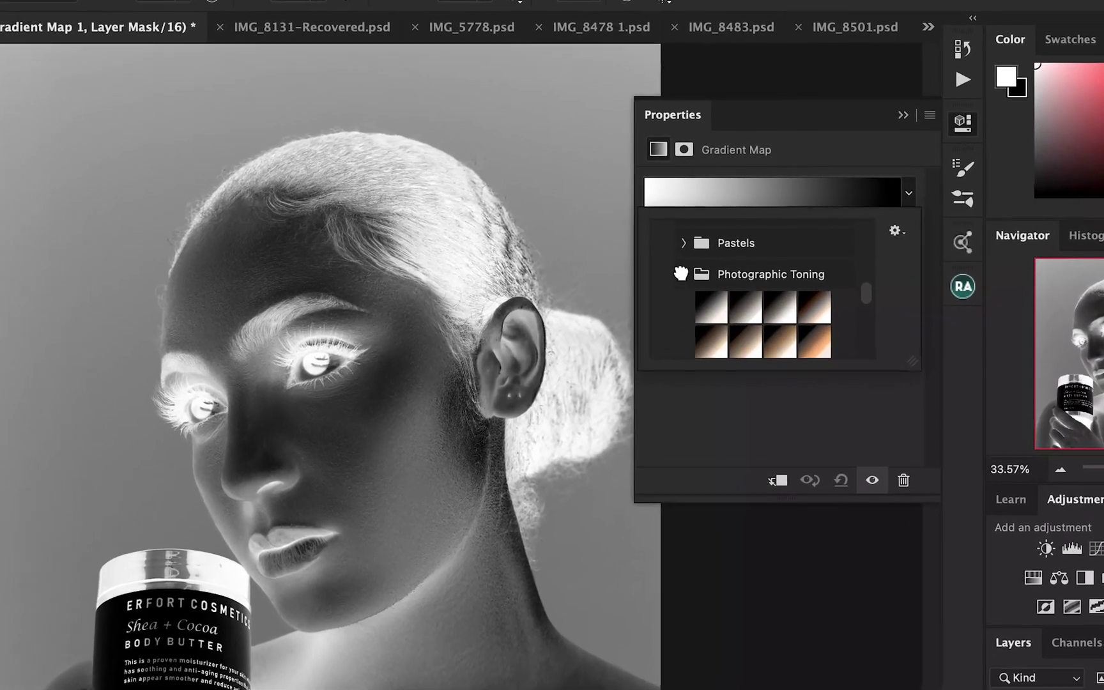
{"action": "left_click", "coordinate": [687, 269]}
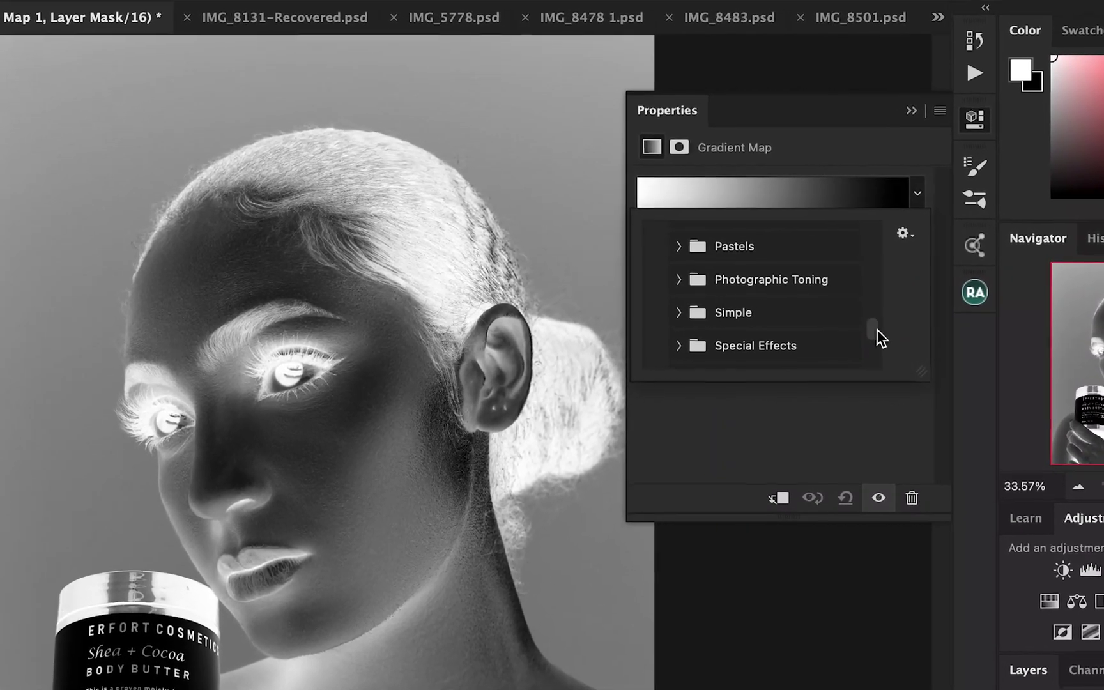
{"action": "scroll", "coordinate": [867, 320], "scroll_direction": "up", "scroll_amount": 5}
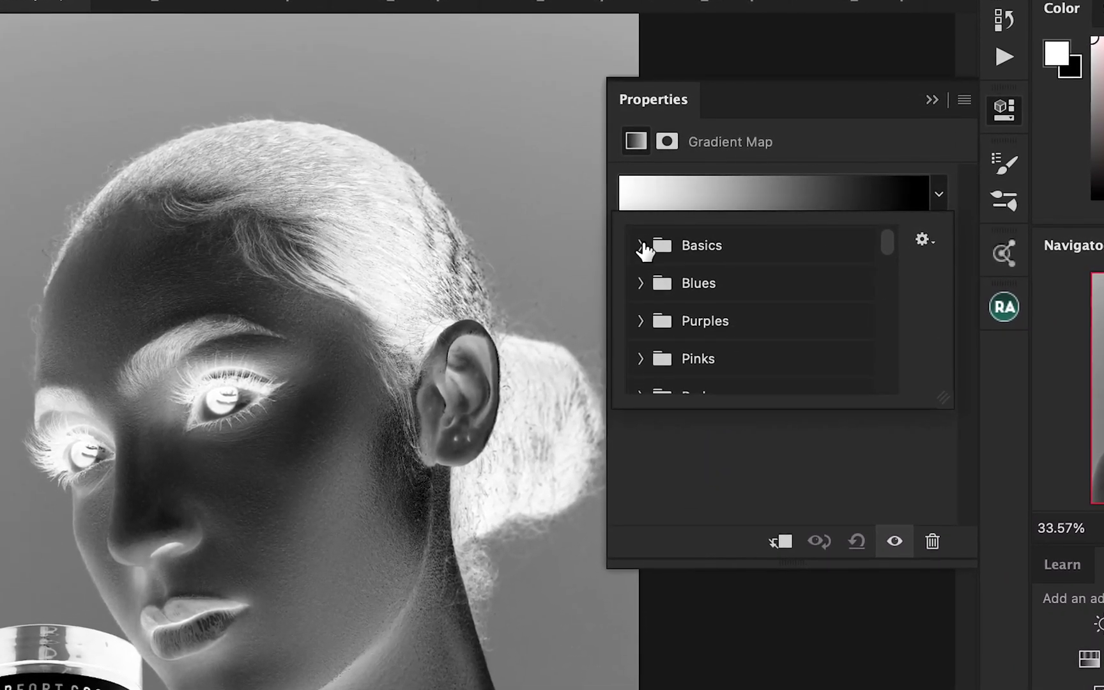
{"action": "left_click", "coordinate": [645, 243]}
{"action": "left_click", "coordinate": [641, 245]}
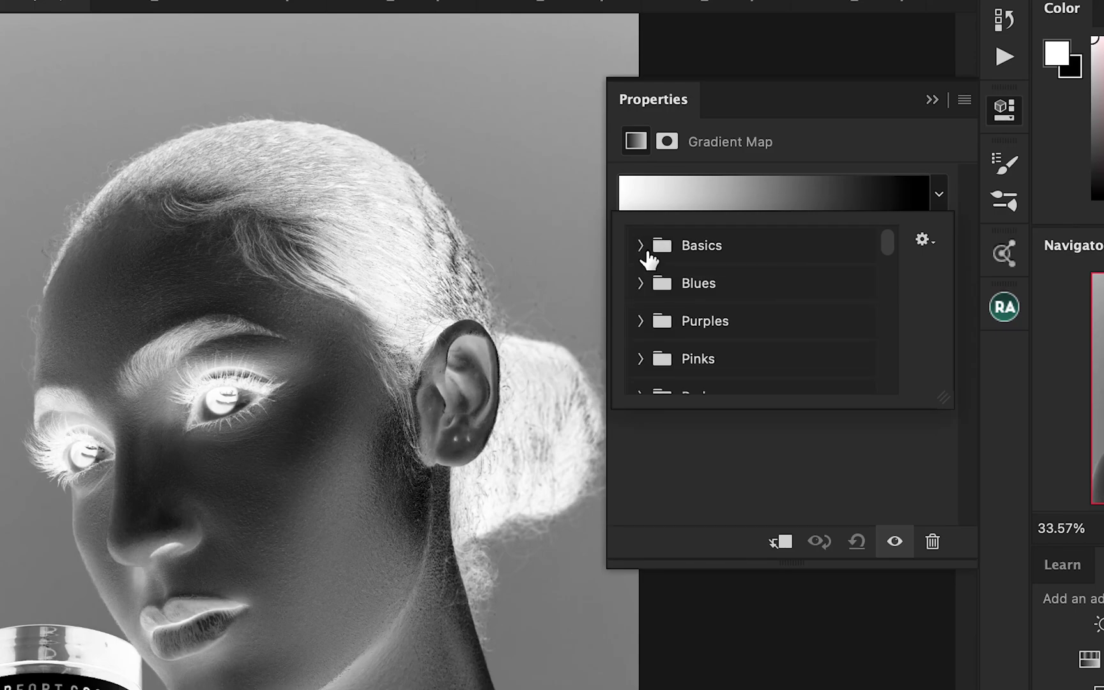
{"action": "left_click", "coordinate": [641, 283]}
{"action": "mouse_move", "coordinate": [894, 242]}
{"action": "left_mouse_down"}
{"action": "mouse_move", "coordinate": [894, 267]}
{"action": "mouse_move", "coordinate": [892, 246]}
{"action": "left_mouse_up"}
{"action": "left_click", "coordinate": [641, 284]}
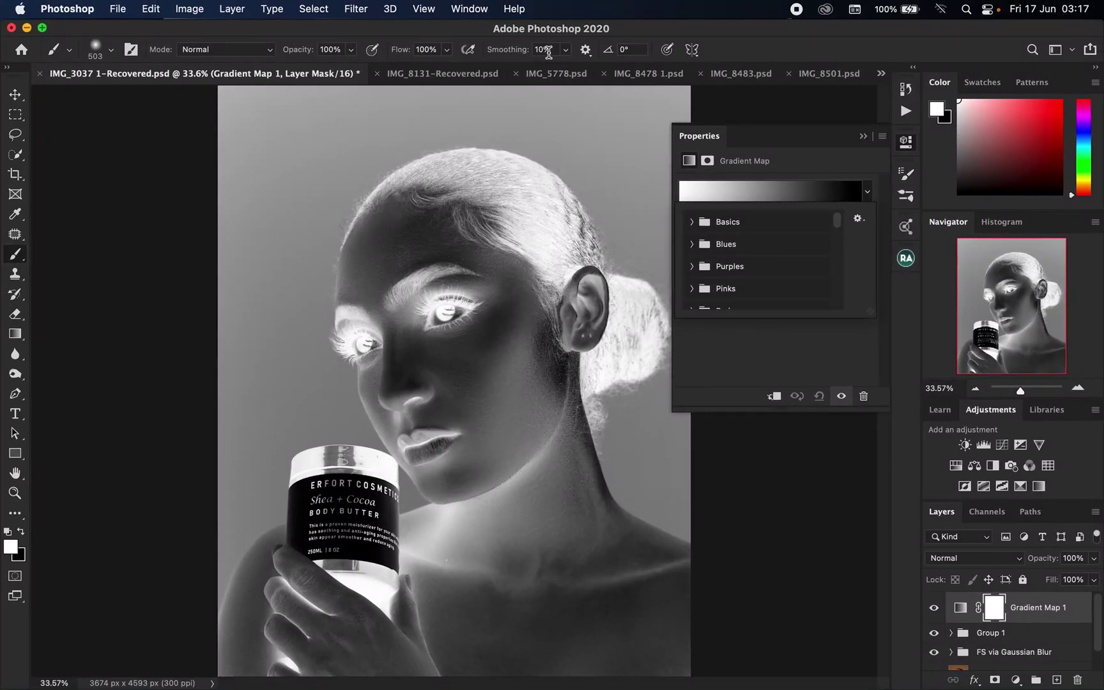
Load the Legacy Gradients presets from the Window > Gradients panel.
{"action": "left_click", "coordinate": [473, 11]}
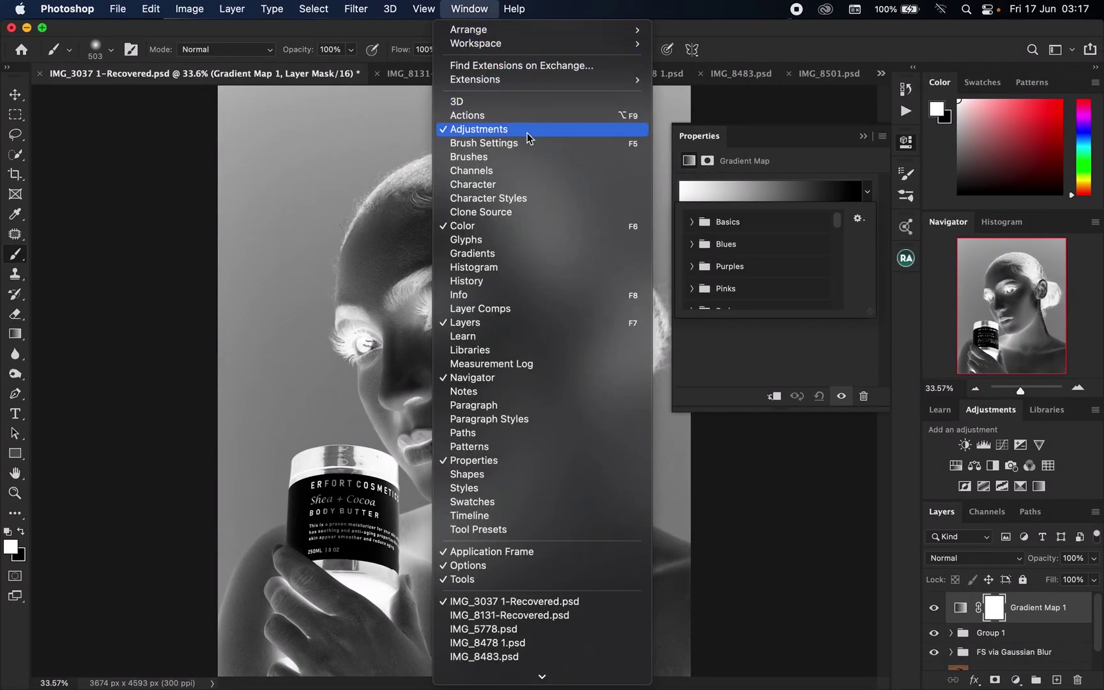
{"action": "left_click", "coordinate": [524, 254]}
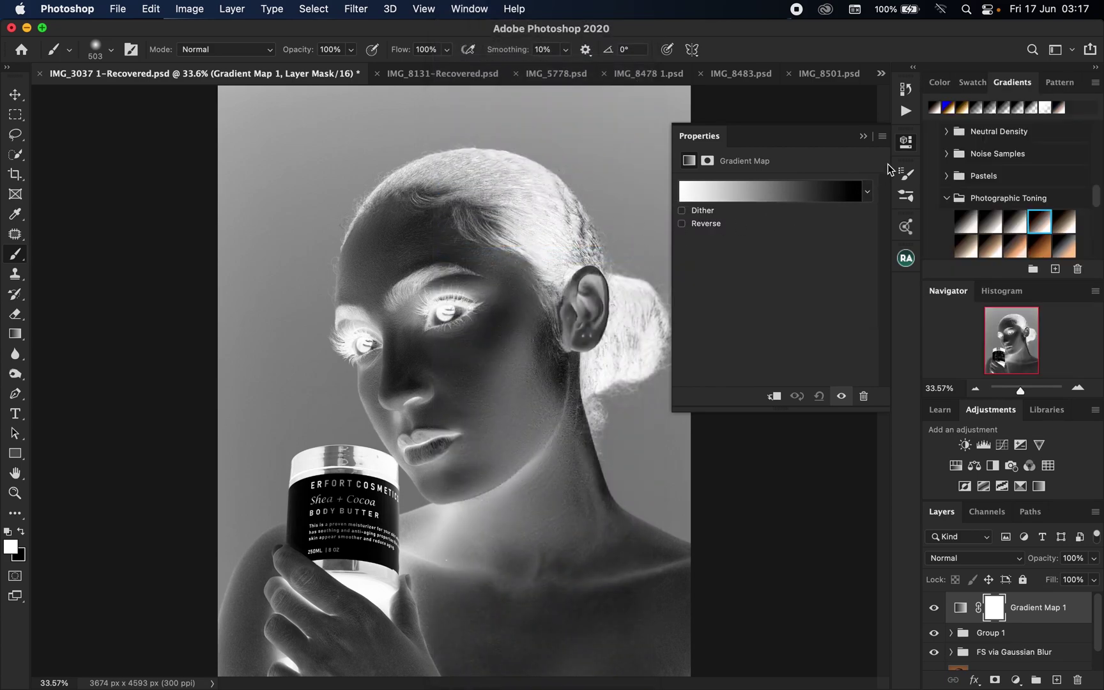
{"action": "left_click", "coordinate": [1095, 85]}
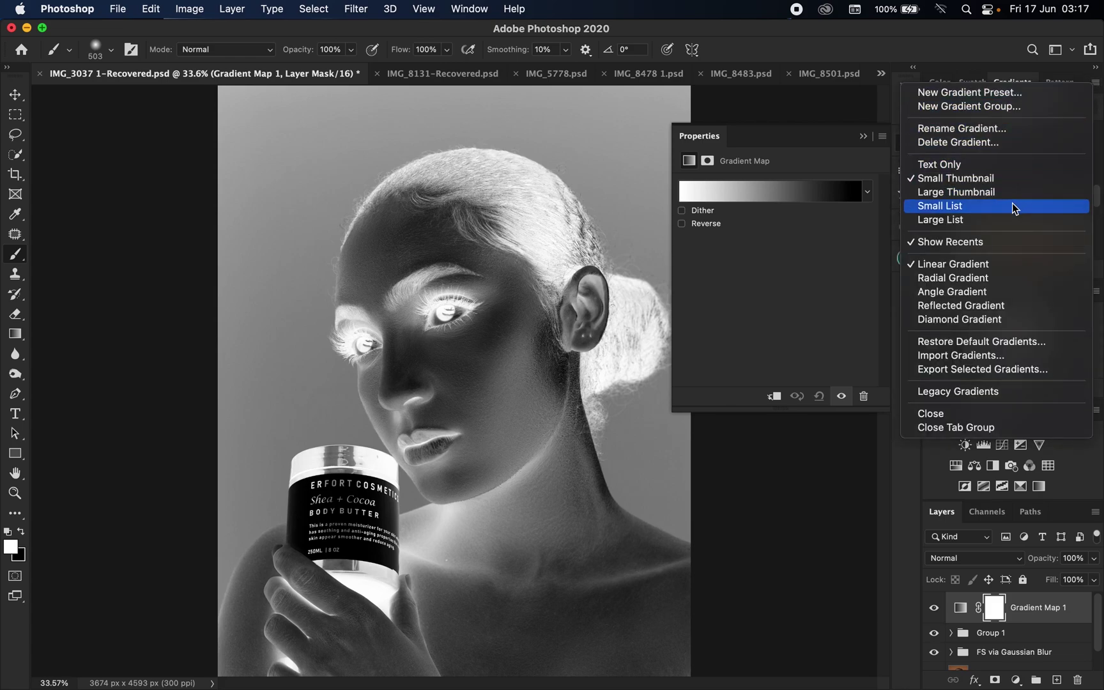
{"action": "left_click", "coordinate": [971, 393]}
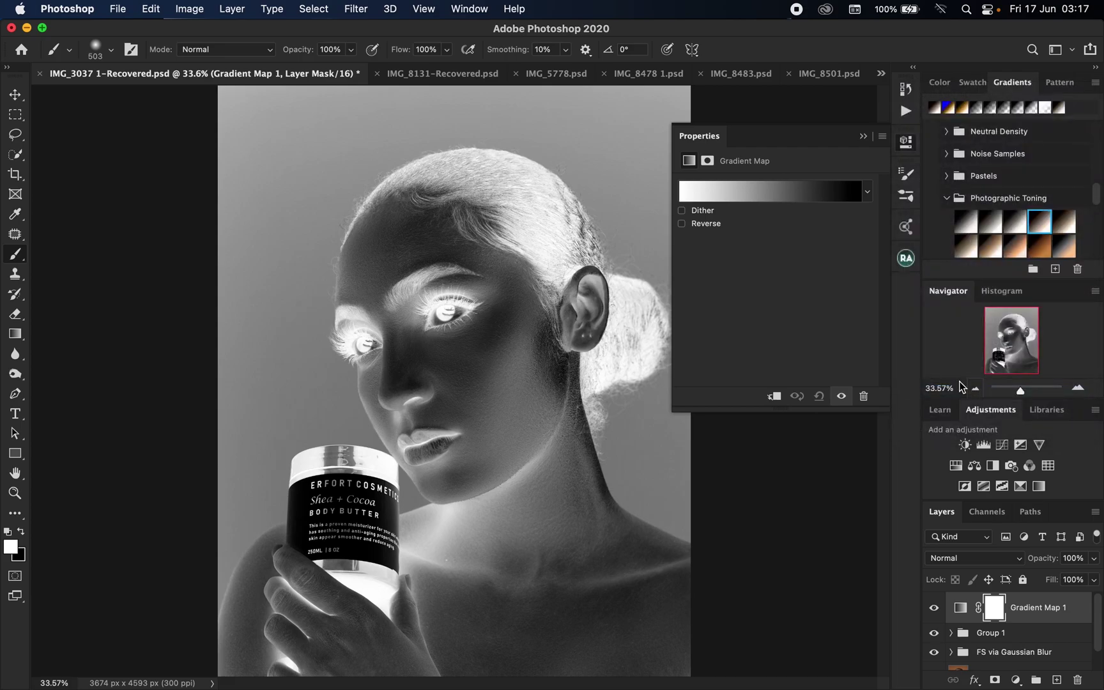
Apply the sepia gradient from Legacy Gradients > Photographic Toning to the gradient map.
{"action": "left_click", "coordinate": [868, 194]}
{"action": "left_click_drag", "start_coordinate": [840, 220], "coordinate": [825, 310]}
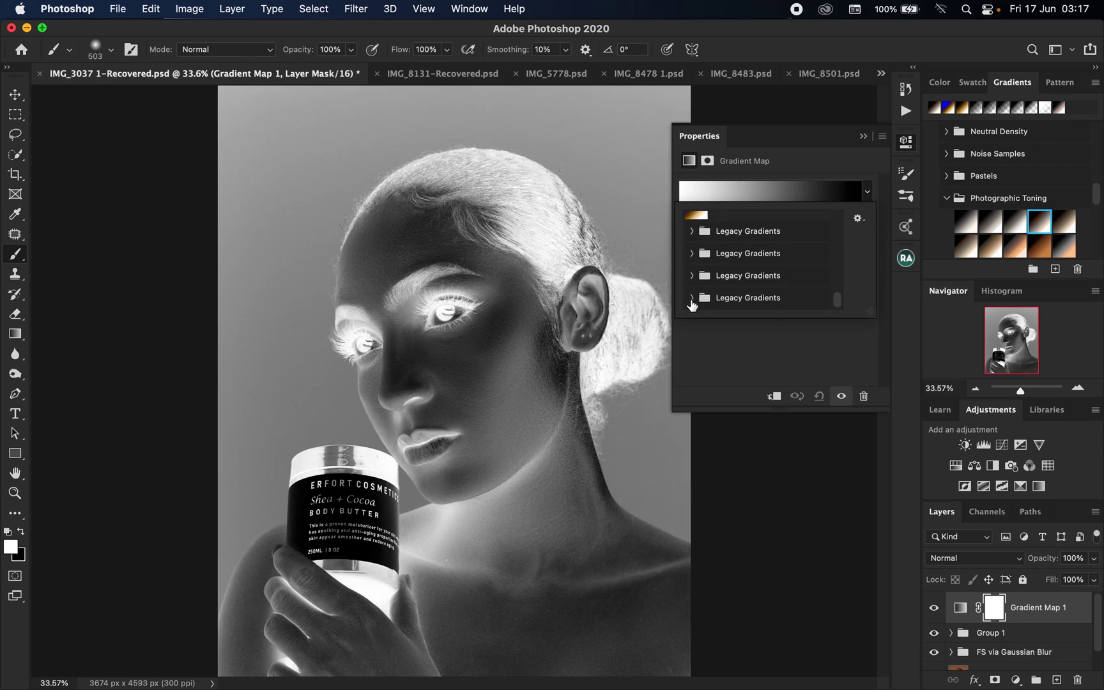
{"action": "left_click", "coordinate": [693, 299]}
{"action": "scroll", "coordinate": [838, 278], "scroll_direction": "down", "scroll_amount": 1}
{"action": "mouse_move", "coordinate": [840, 277]}
{"action": "left_mouse_down"}
{"action": "mouse_move", "coordinate": [840, 299]}
{"action": "mouse_move", "coordinate": [824, 282]}
{"action": "left_mouse_up"}
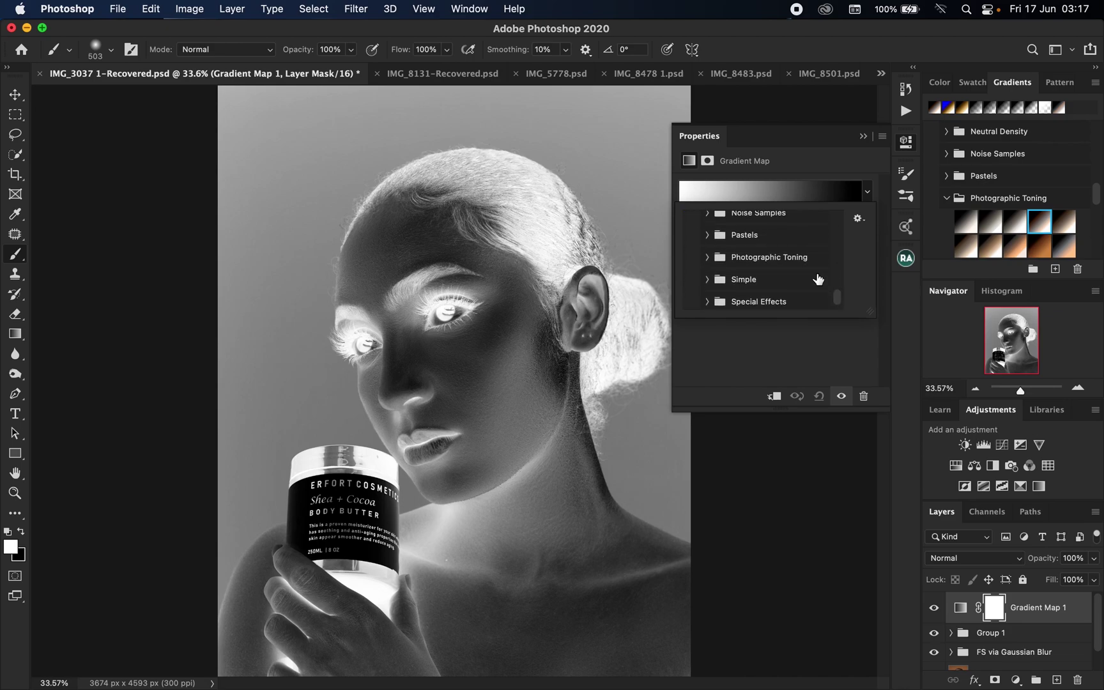
{"action": "left_click", "coordinate": [707, 257]}
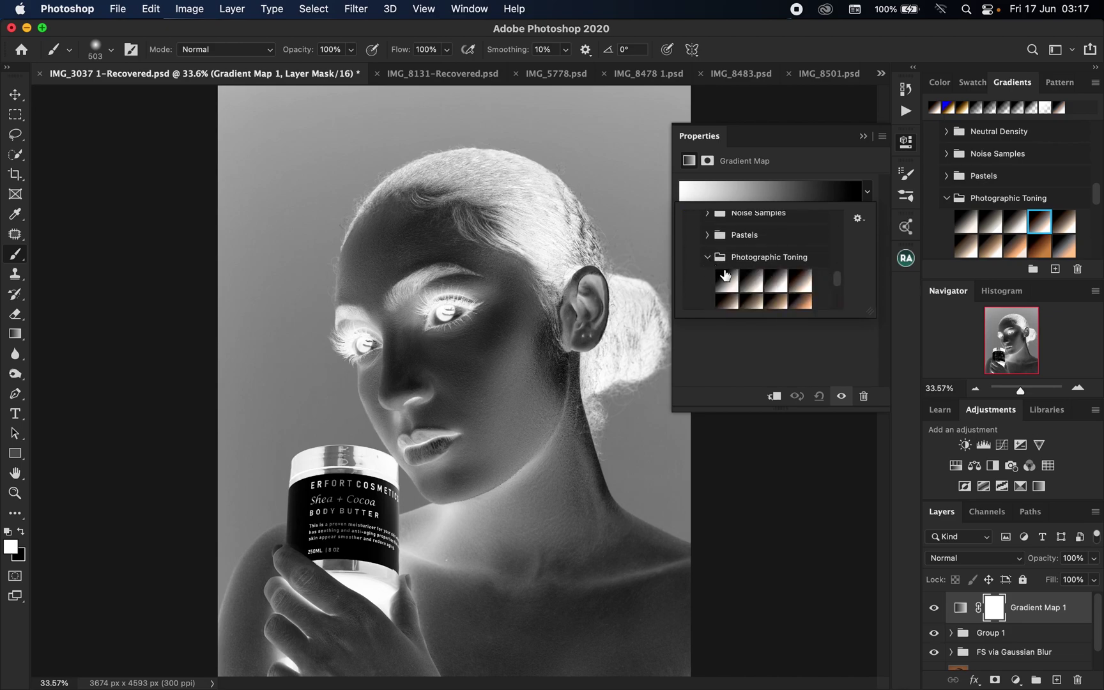
{"action": "left_click", "coordinate": [801, 284]}
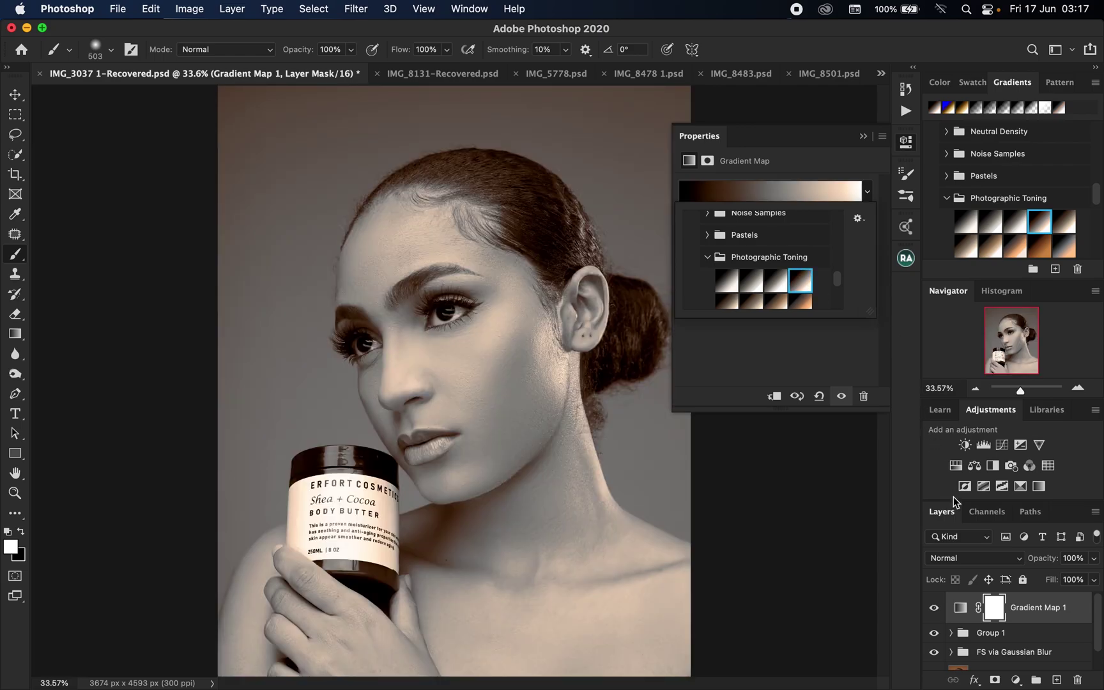
Blend Gradient Map 1 as Soft Light at 30% opacity.
{"action": "left_click", "coordinate": [972, 557]}
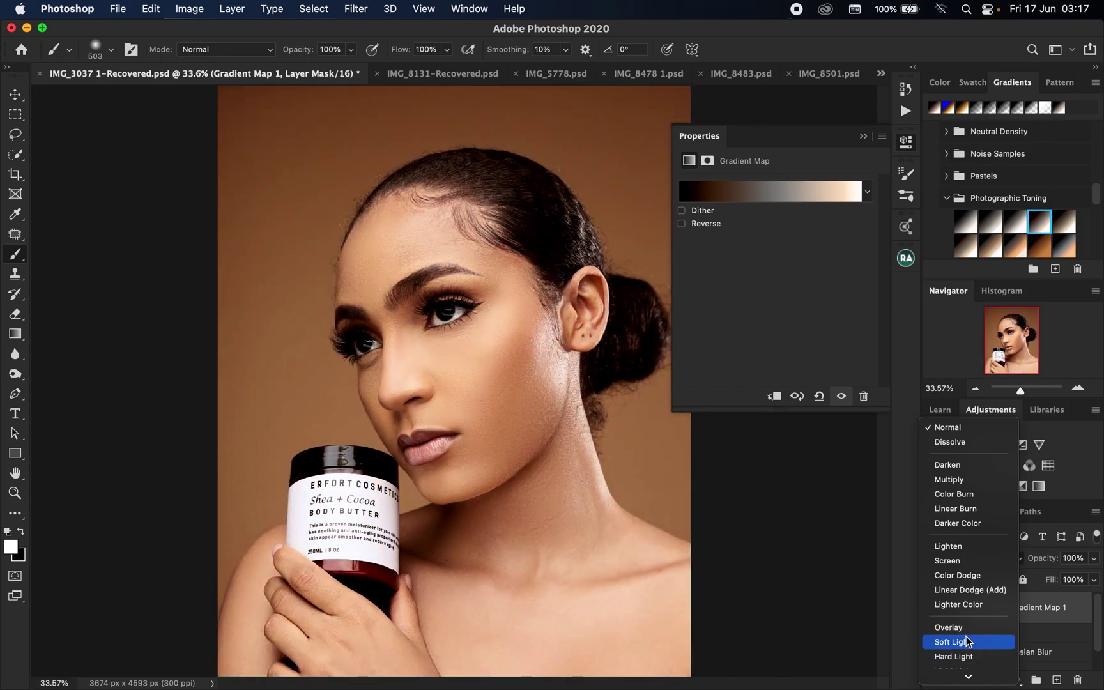
{"action": "left_click", "coordinate": [968, 642]}
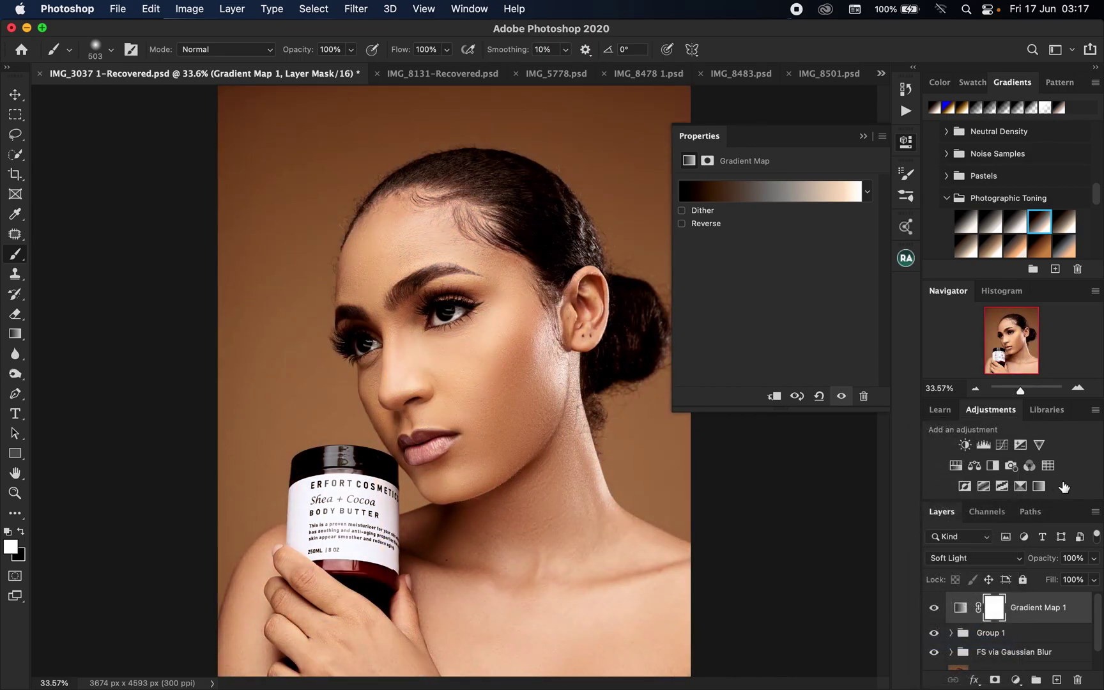
{"action": "left_click", "coordinate": [1093, 559]}
{"action": "left_click_drag", "start_coordinate": [1092, 578], "coordinate": [1047, 582]}
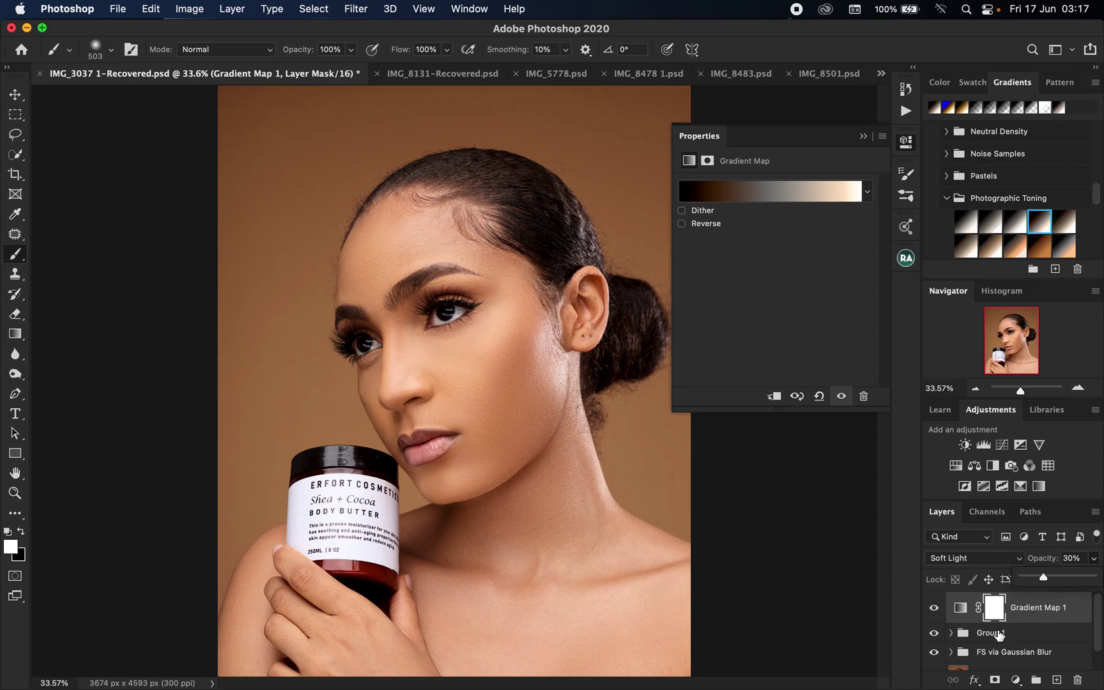
{"action": "left_click", "coordinate": [950, 633]}
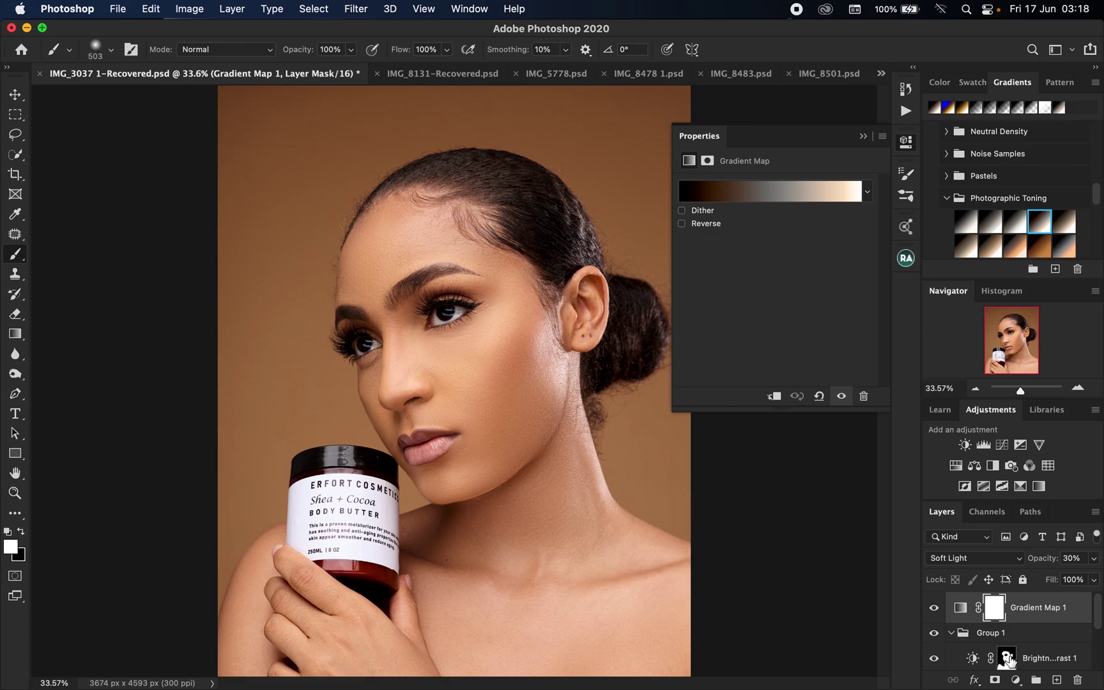
Copy the Brightness/Contrast skin mask onto Gradient Map 1, replacing its existing mask.
{"action": "left_click_drag", "start_coordinate": [1007, 662], "coordinate": [994, 608]}
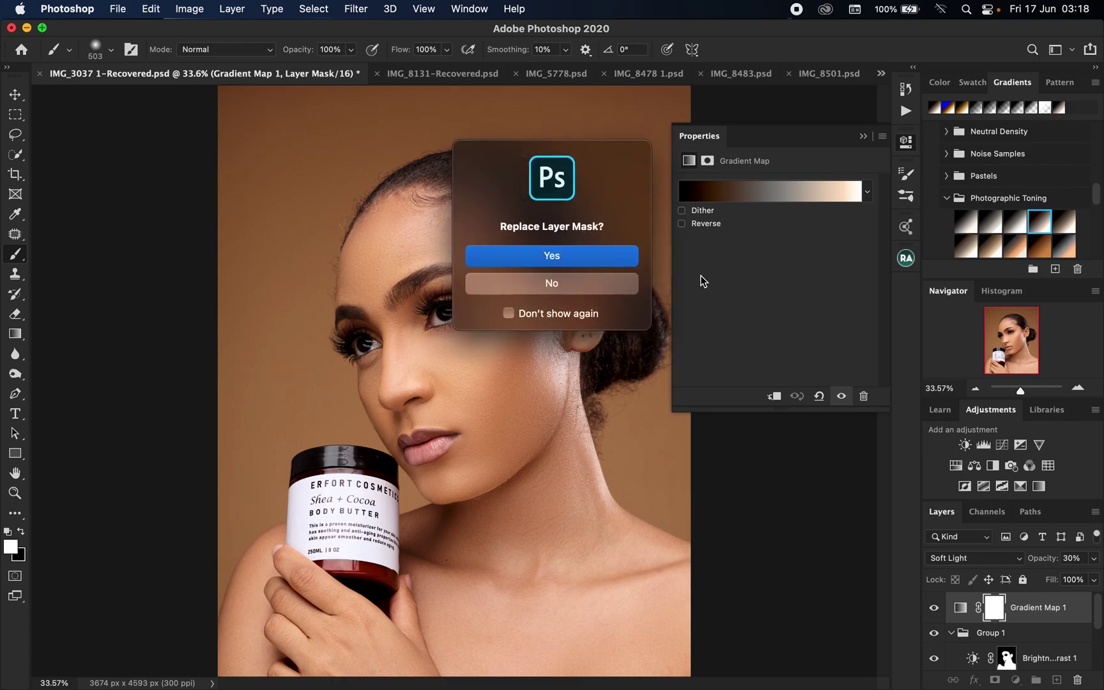
{"action": "left_click", "coordinate": [617, 262]}
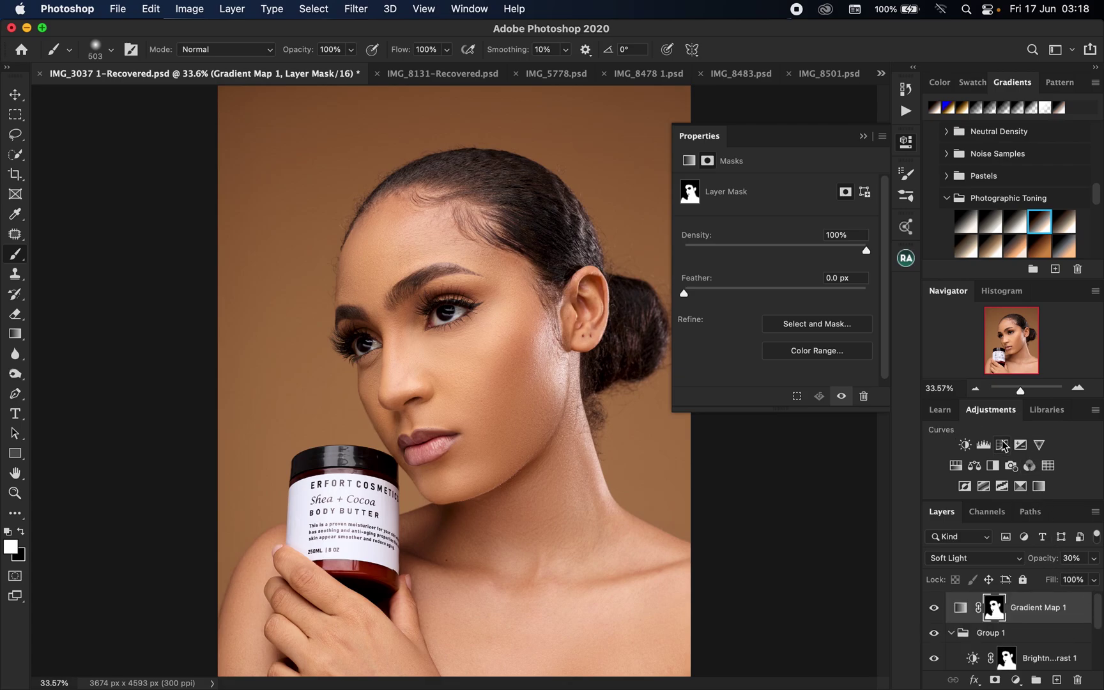
Add a Black & White layer using the High Contrast Blue Filter preset.
{"action": "left_click", "coordinate": [992, 466]}
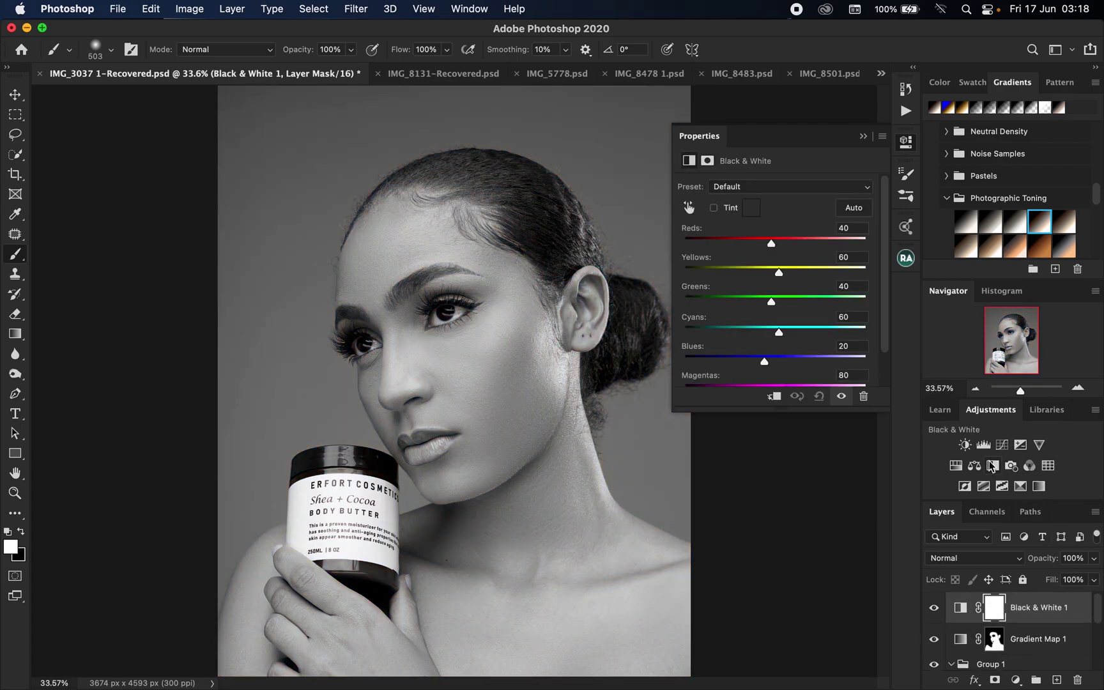
{"action": "left_click", "coordinate": [803, 182]}
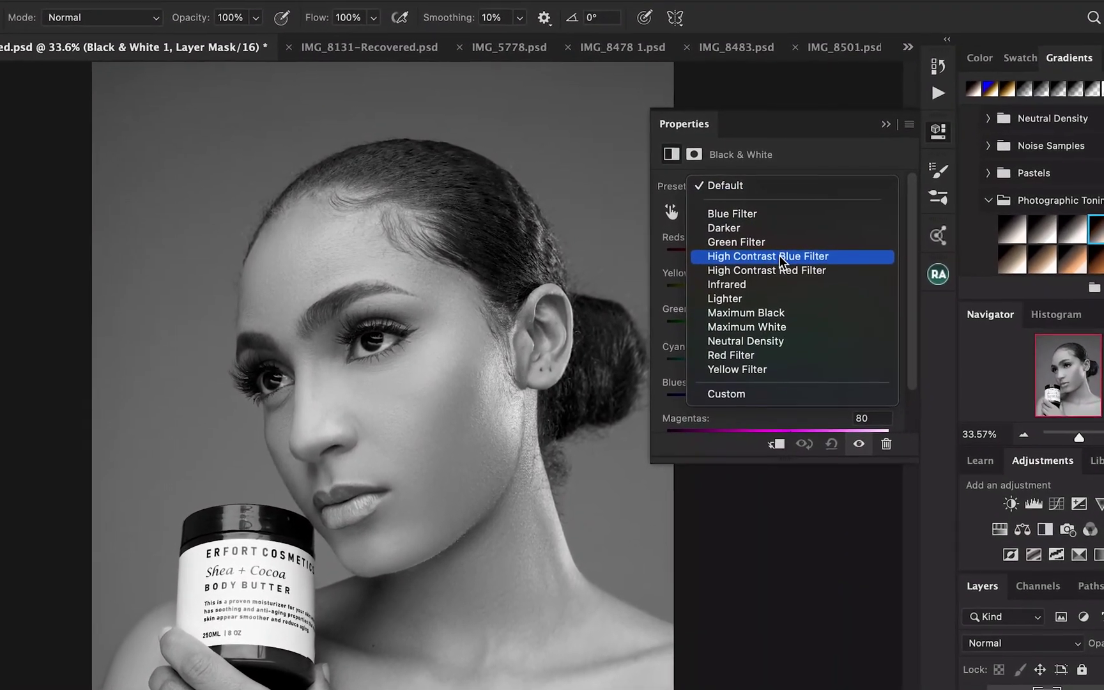
{"action": "left_click", "coordinate": [780, 250]}
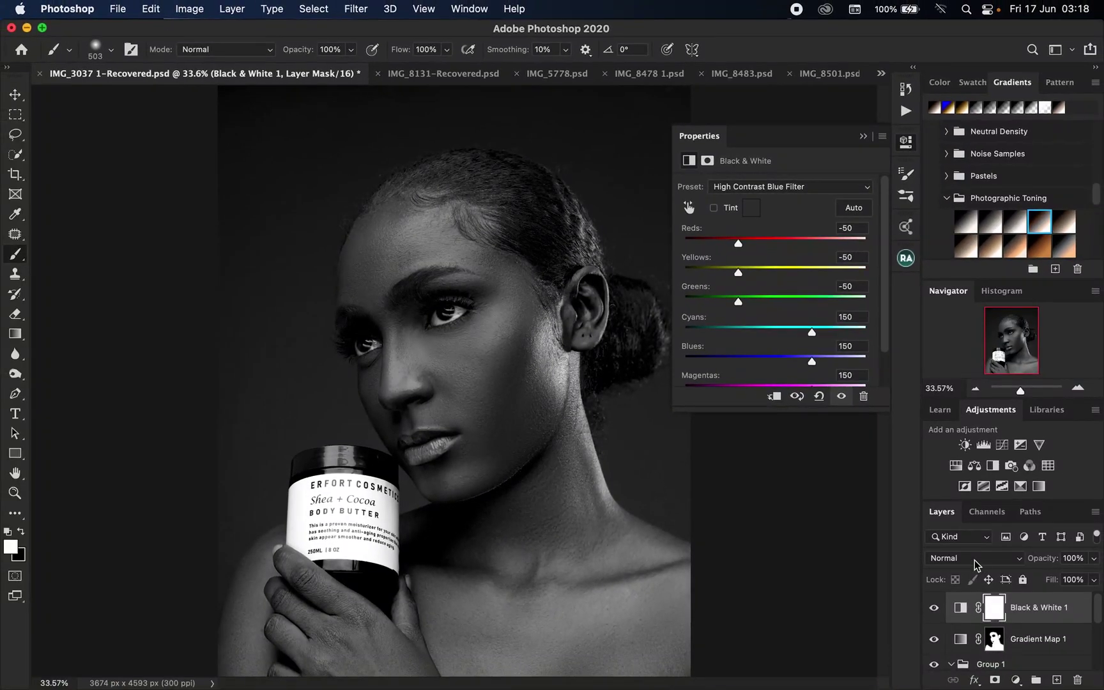
Blend the Black & White layer as Soft Light at 11% opacity.
{"action": "left_click", "coordinate": [975, 558]}
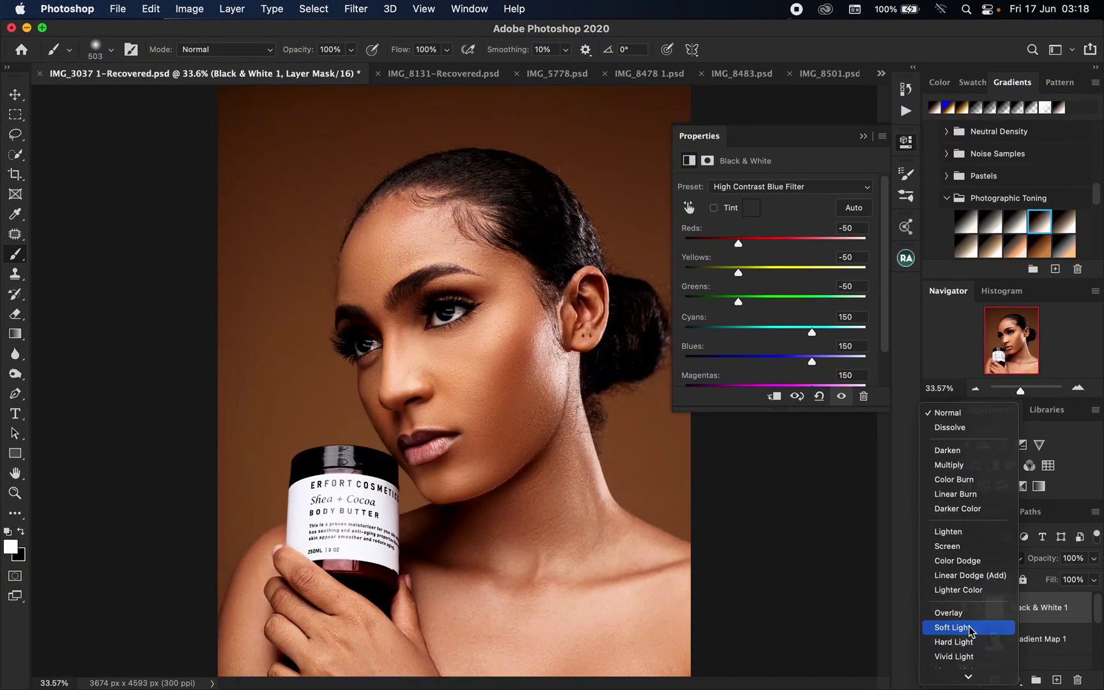
{"action": "left_click", "coordinate": [971, 630]}
{"action": "left_click", "coordinate": [1091, 562]}
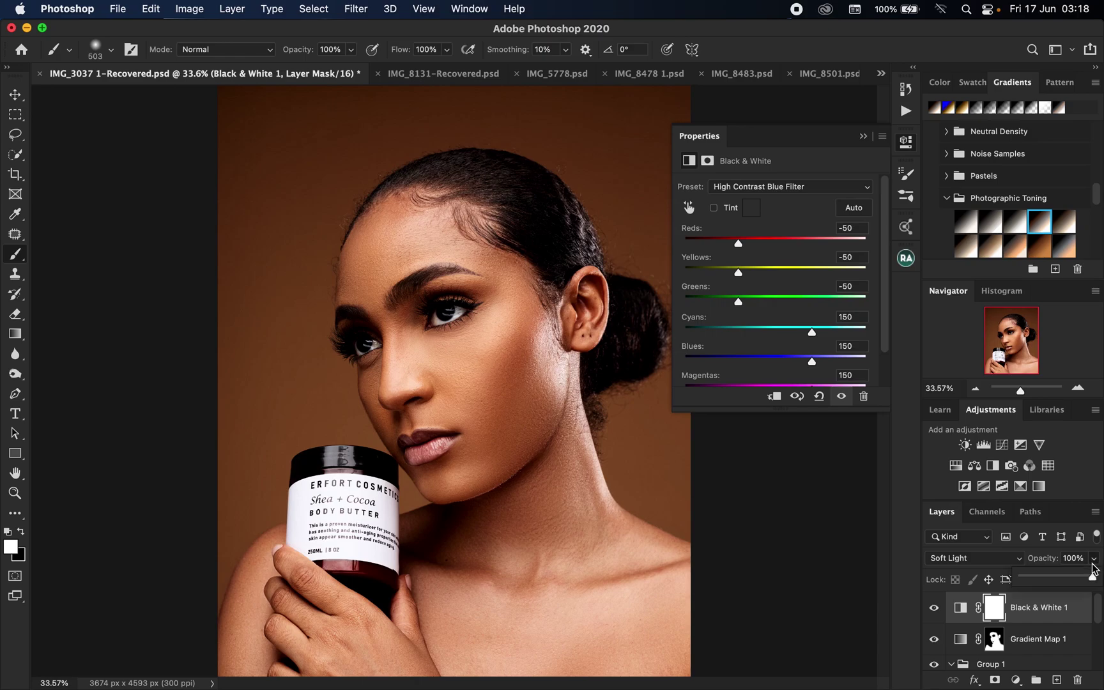
{"action": "left_click_drag", "start_coordinate": [1093, 579], "coordinate": [1029, 583]}
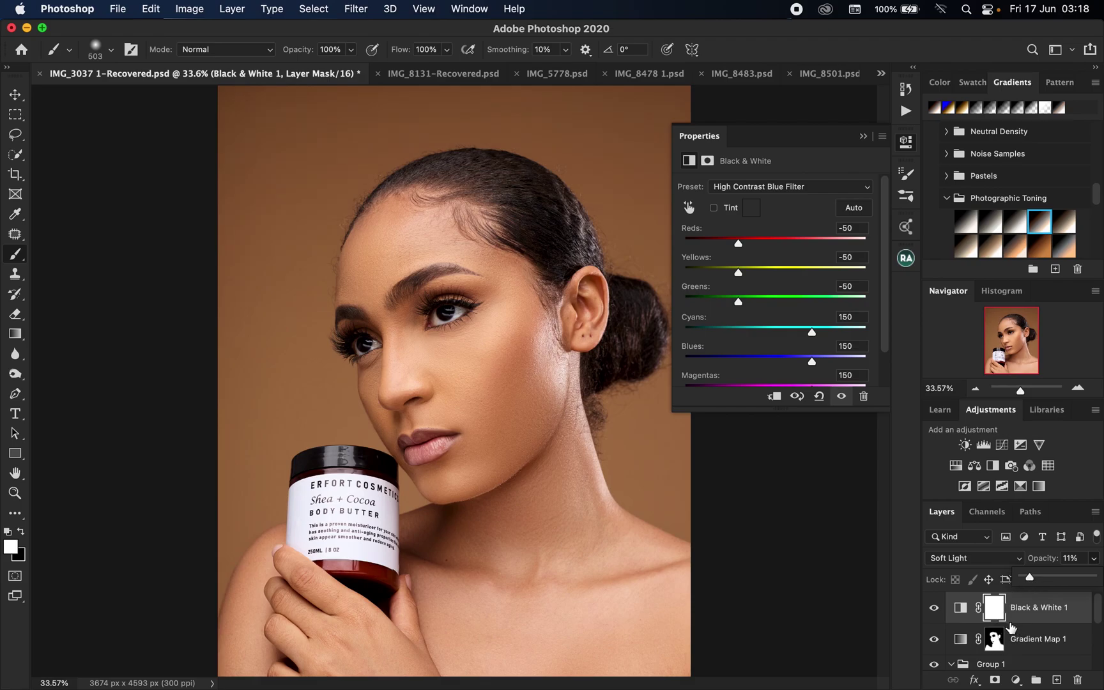
Copy Gradient Map 1's skin mask onto Black & White 1, replacing its mask, and group both layers as Group 2.
{"action": "left_click_drag", "start_coordinate": [994, 640], "coordinate": [997, 612]}
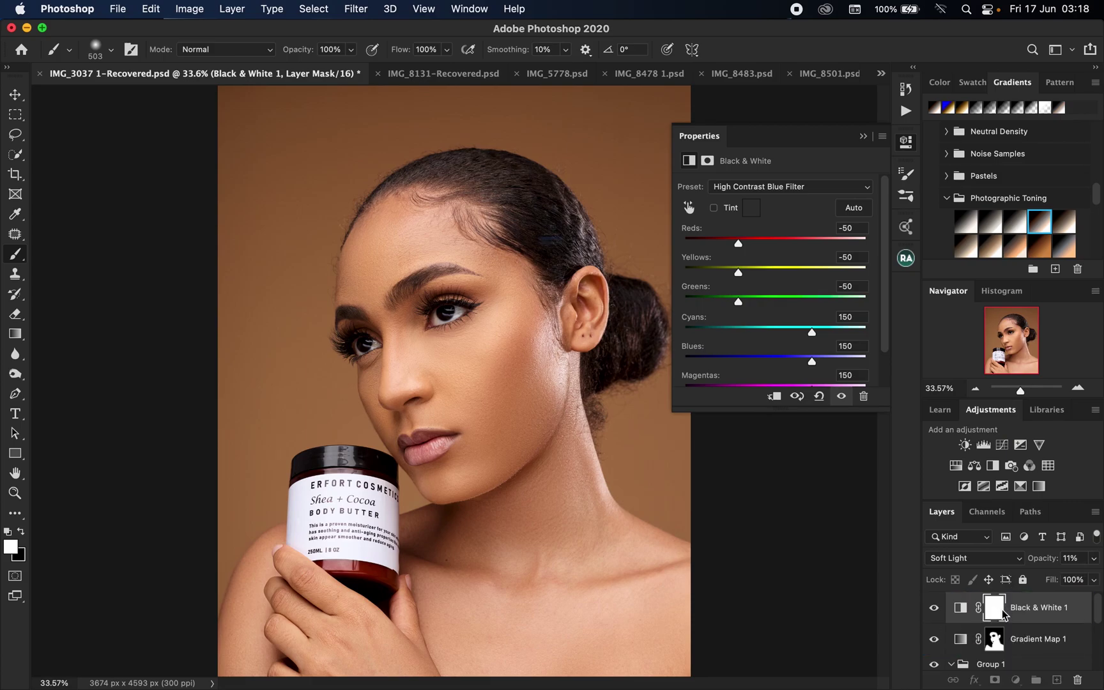
{"action": "left_click", "coordinate": [605, 262]}
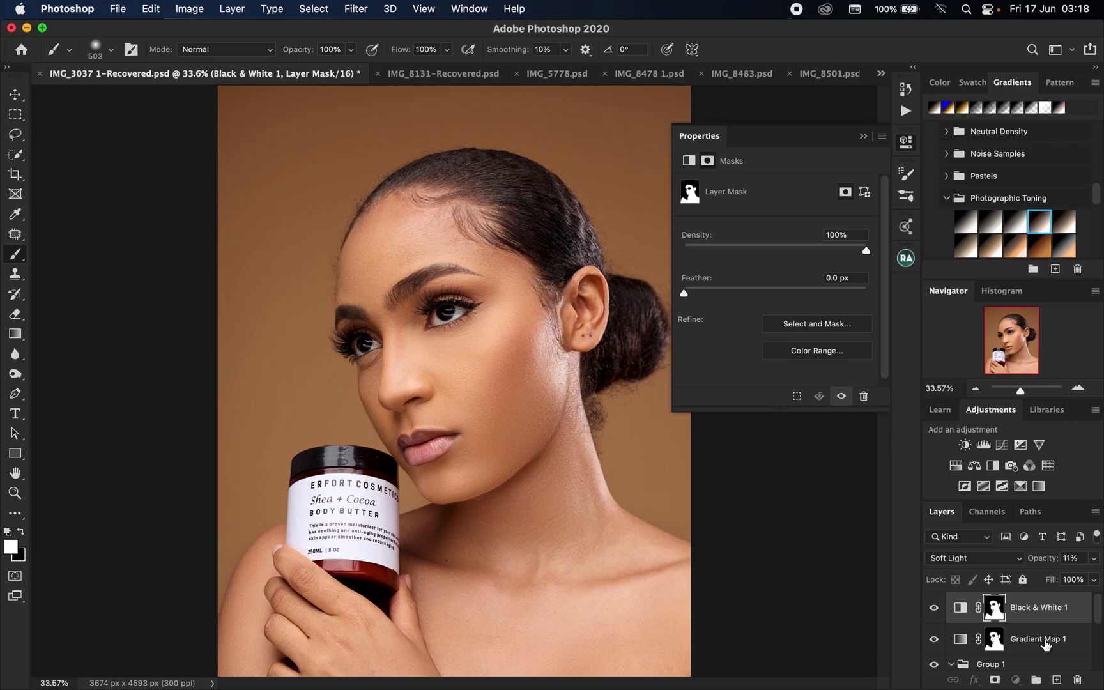
{"action": "left_click", "coordinate": [1046, 645], "text": "shift"}
{"action": "key", "text": "super+g"}
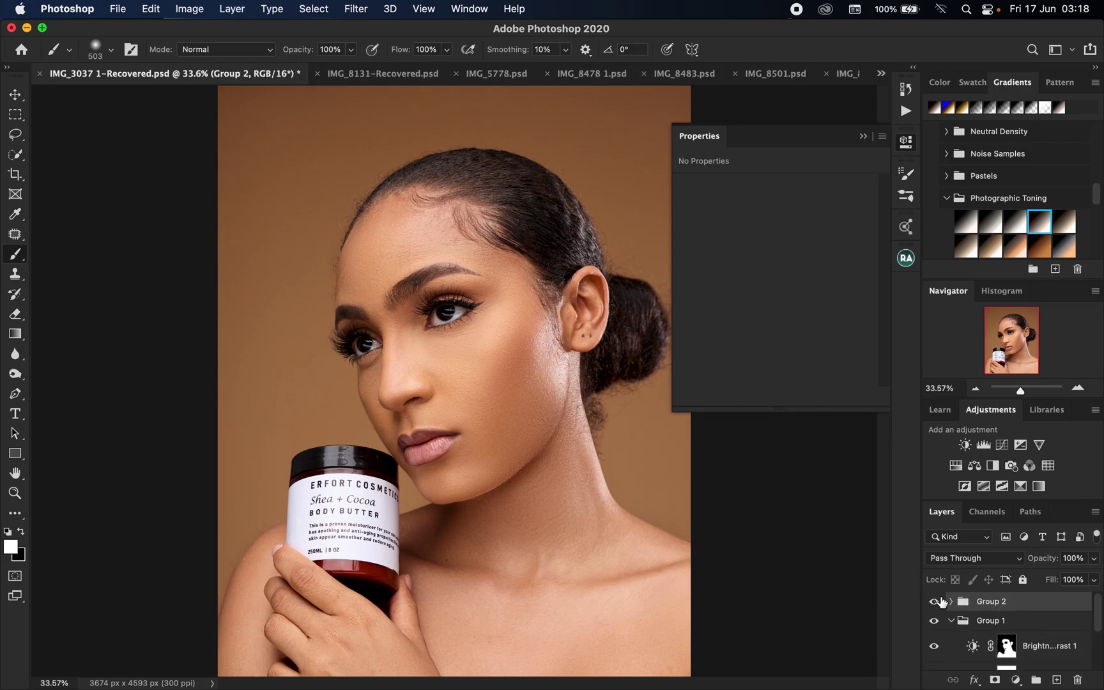
Toggle Group 2 off and on twice to compare the portrait with and without its toning, ending visible.
{"action": "left_click", "coordinate": [934, 601]}
{"action": "left_click", "coordinate": [935, 601]}
{"action": "left_click", "coordinate": [934, 601]}
{"action": "left_click", "coordinate": [934, 604]}
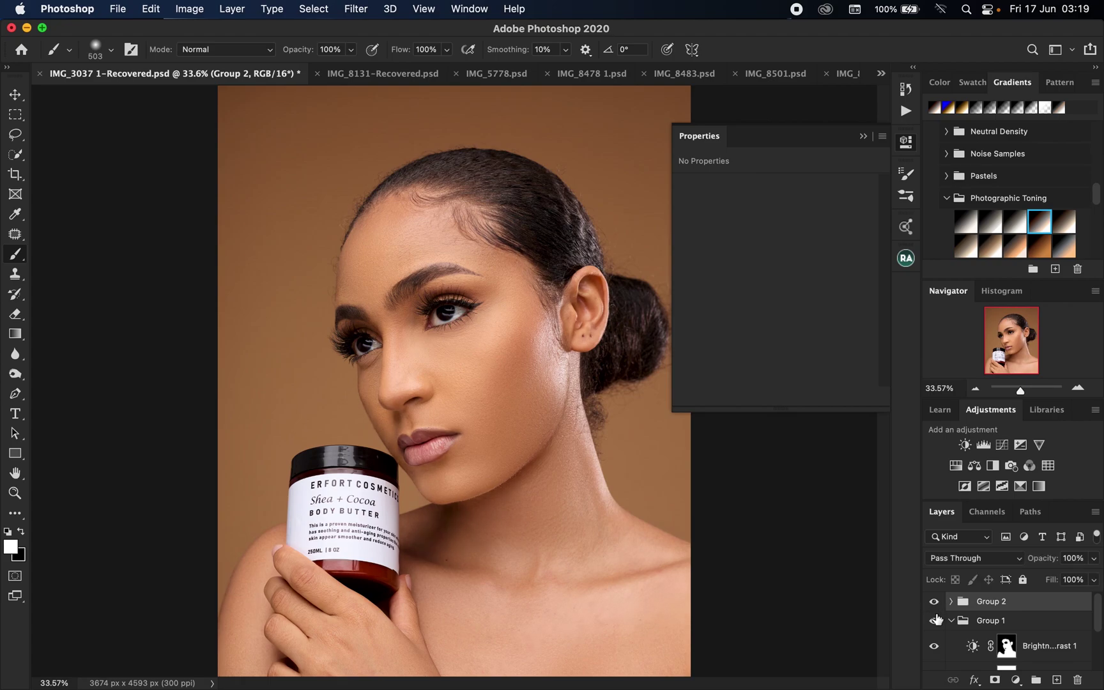